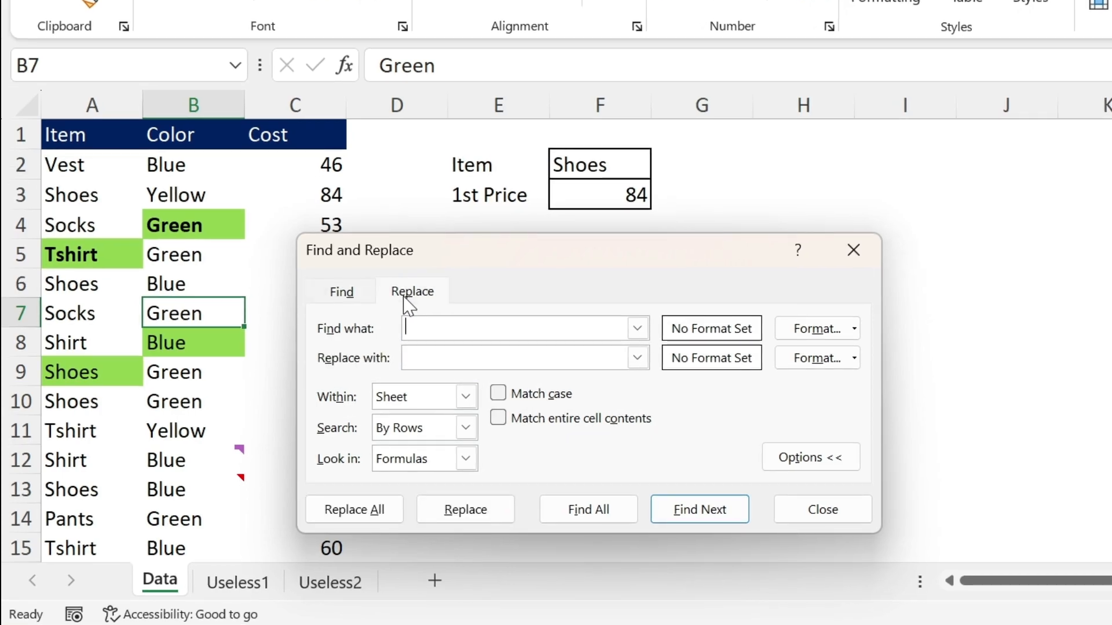
# Search the Data sheet for "blue" starting from cell A1, going through the first two matches
pyautogui.click(817, 508)
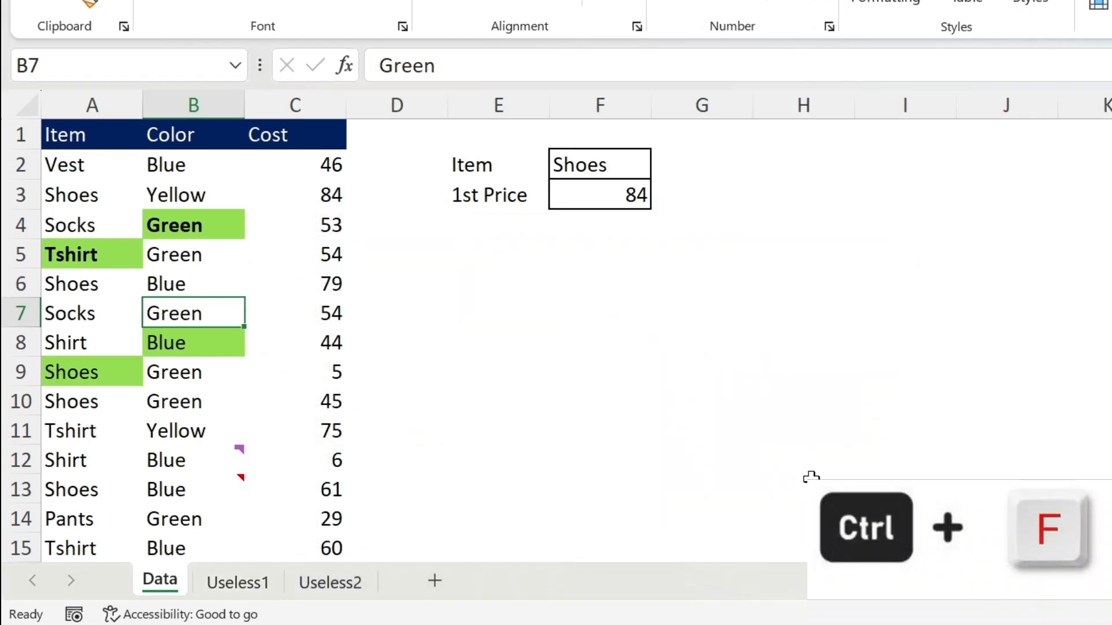
pyautogui.hotkey('ctrl', 'f')
pyautogui.moveTo(459, 279); pyautogui.dragTo(509, 174)
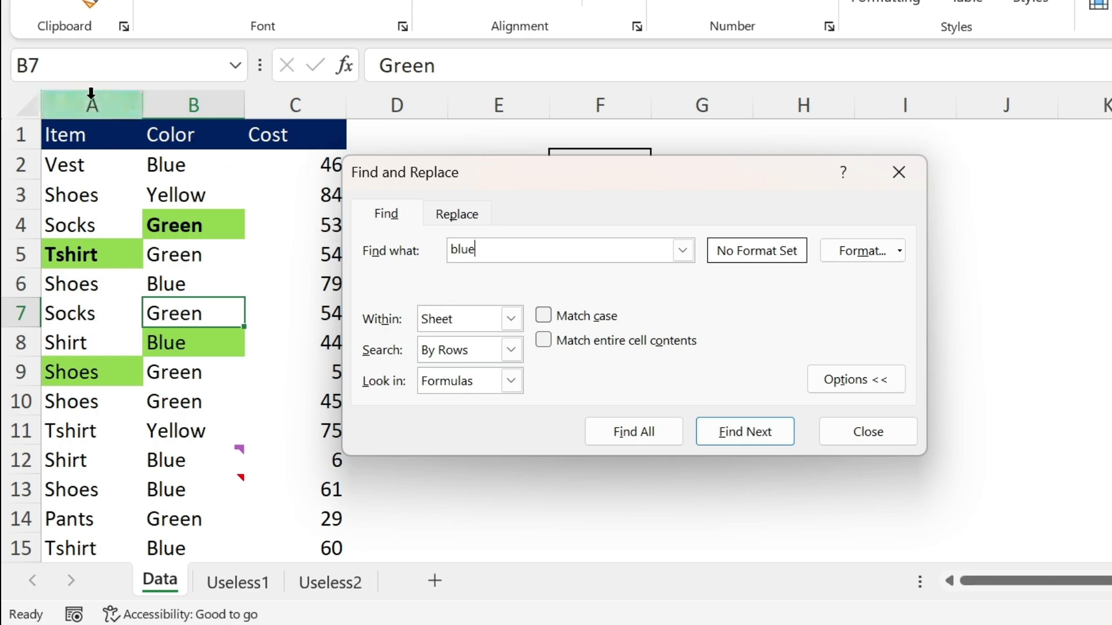
pyautogui.click(82, 131)
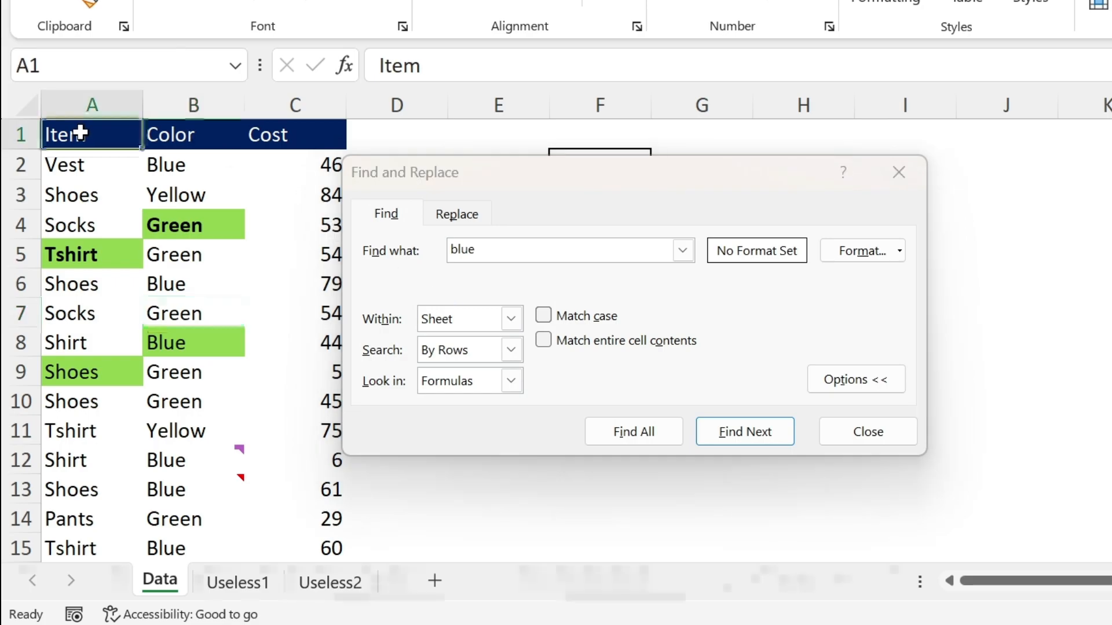
pyautogui.click(744, 432)
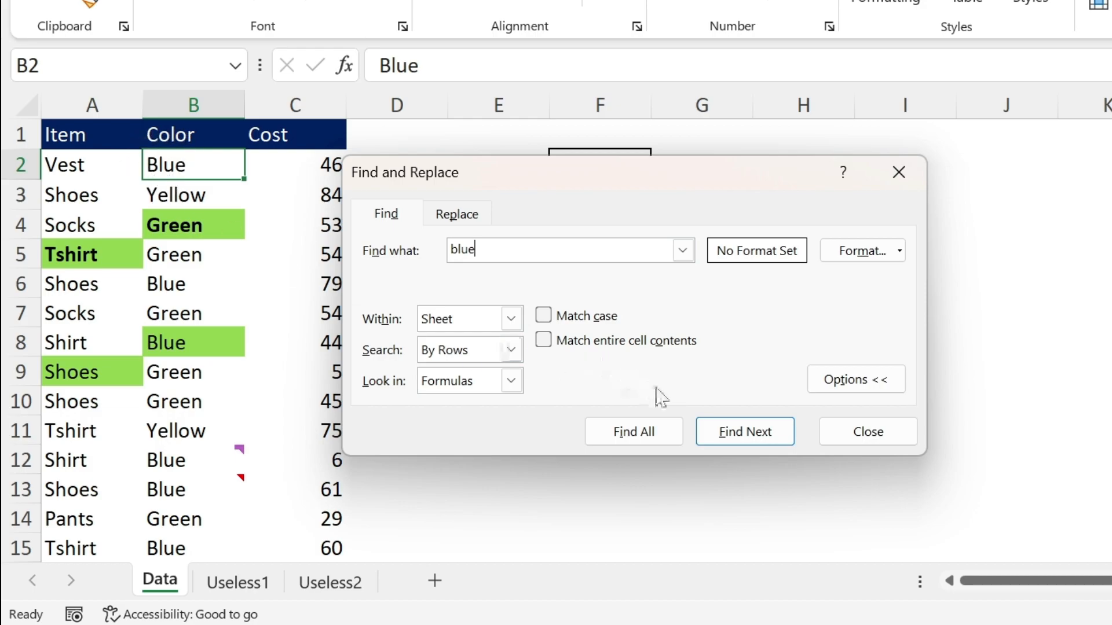
pyautogui.click(745, 432)
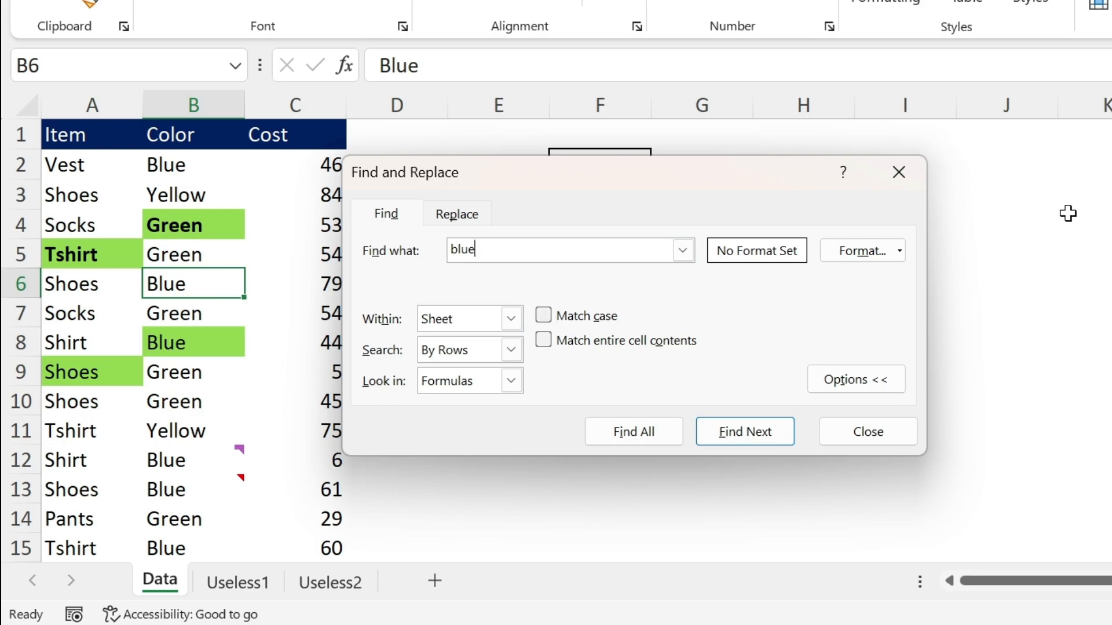
# Select the empty block of cells from J3 down to row 8 and search only that selection for "blue"
pyautogui.moveTo(1002, 191); pyautogui.dragTo(1108, 341)
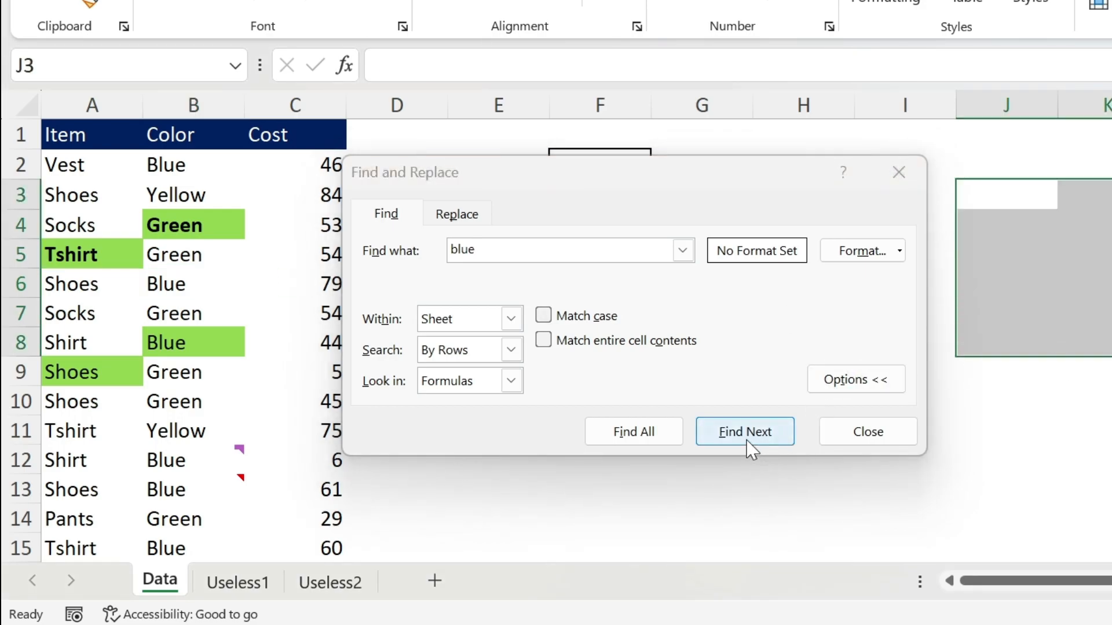
pyautogui.click(748, 445)
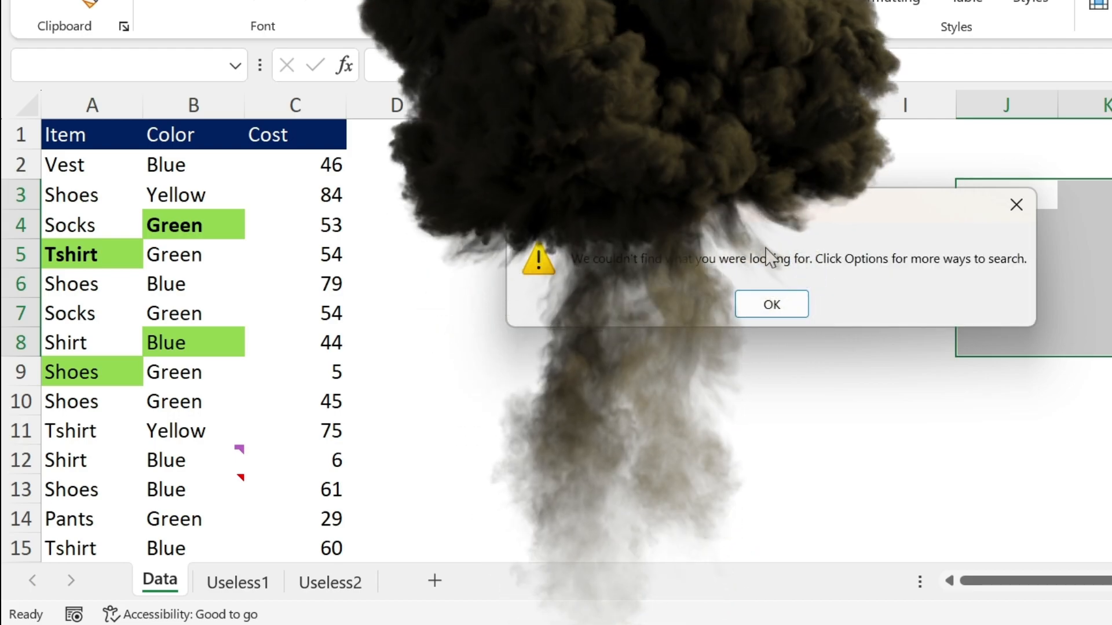
pyautogui.click(776, 310)
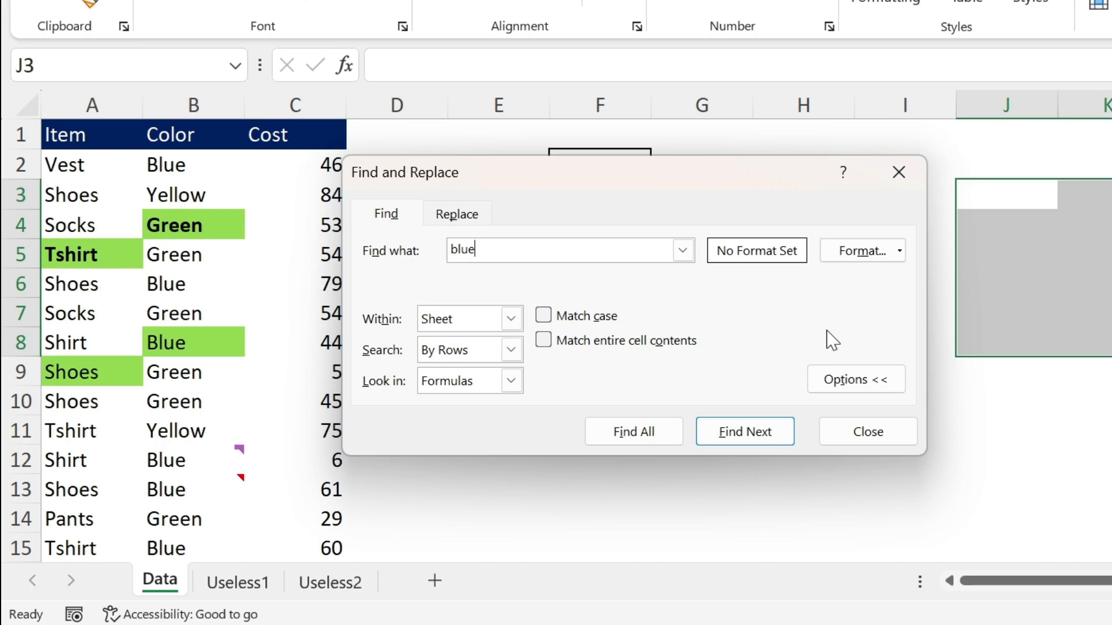
# Search for lowercase "blue" from cell A1 with case matching turned on
pyautogui.click(84, 133)
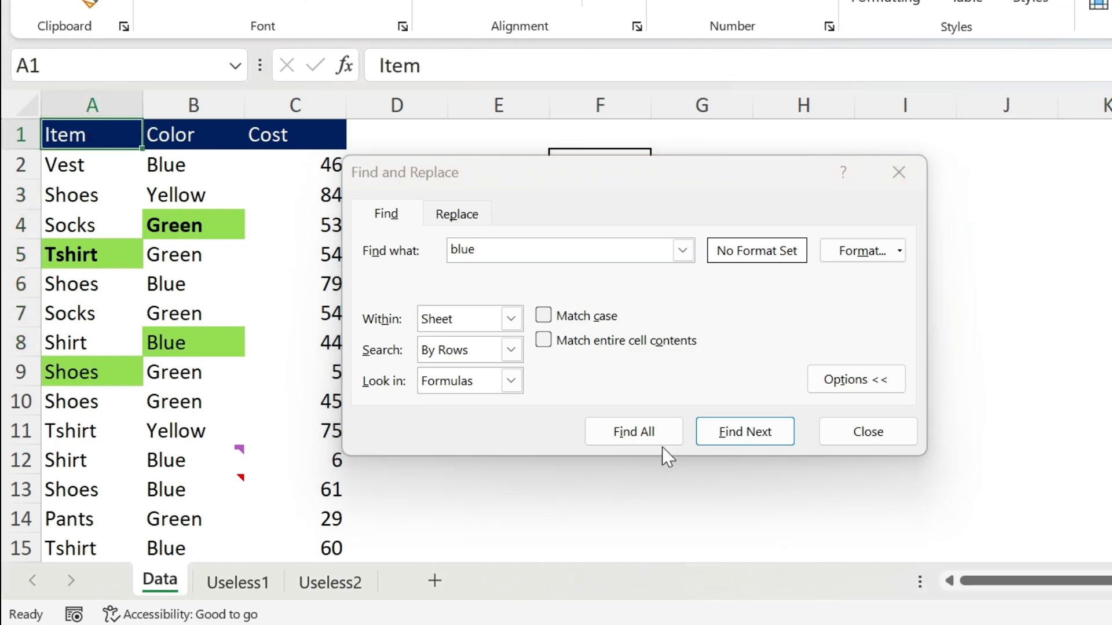
pyautogui.click(545, 315)
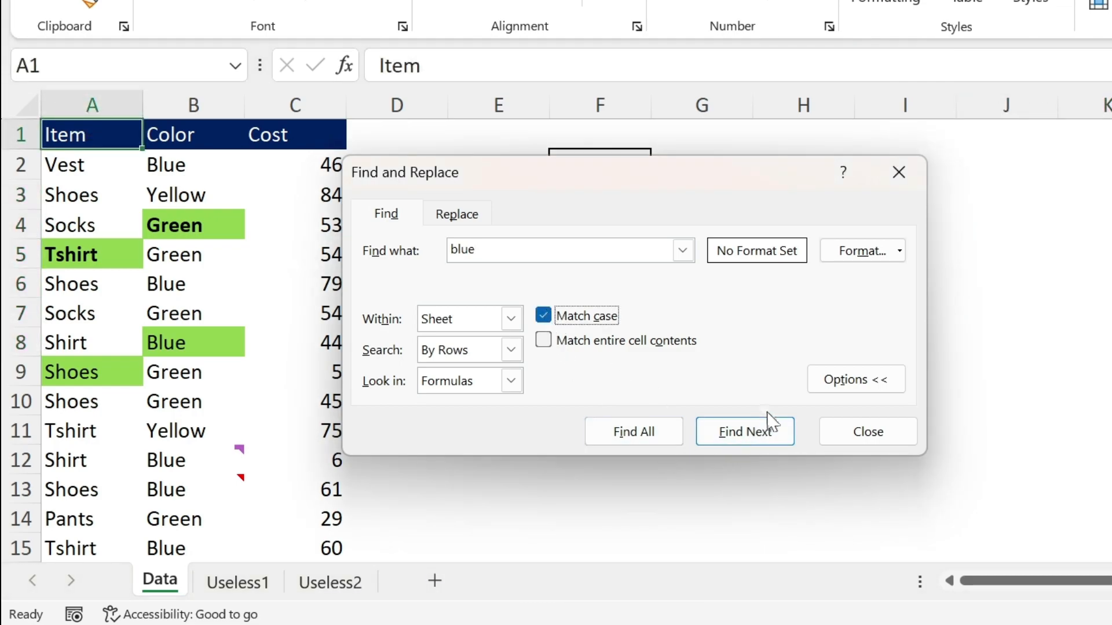
pyautogui.click(761, 440)
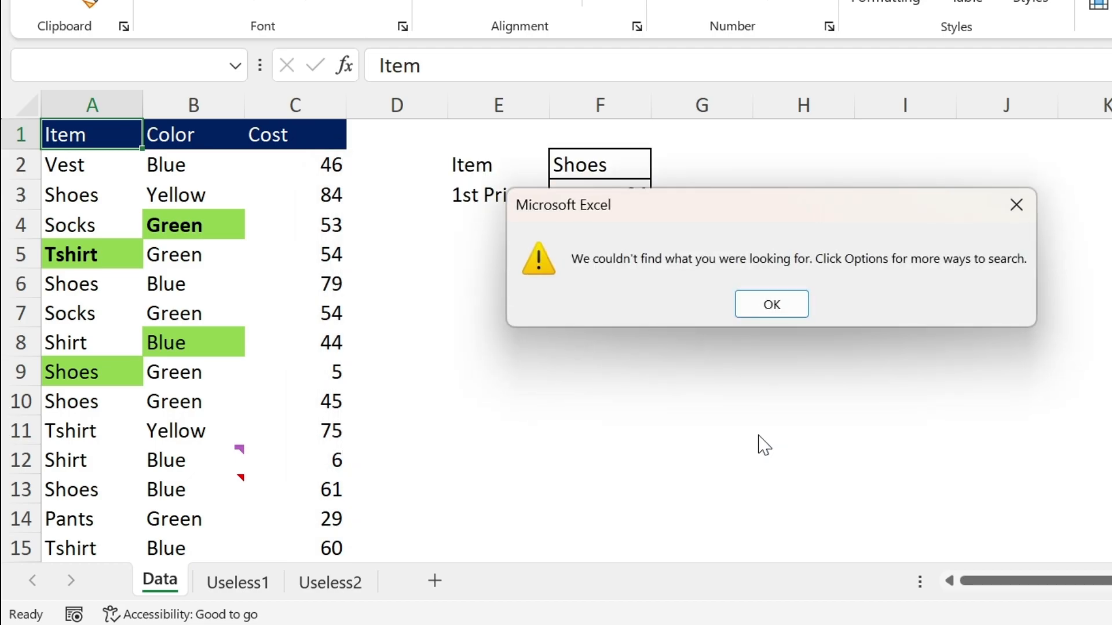
pyautogui.click(758, 307)
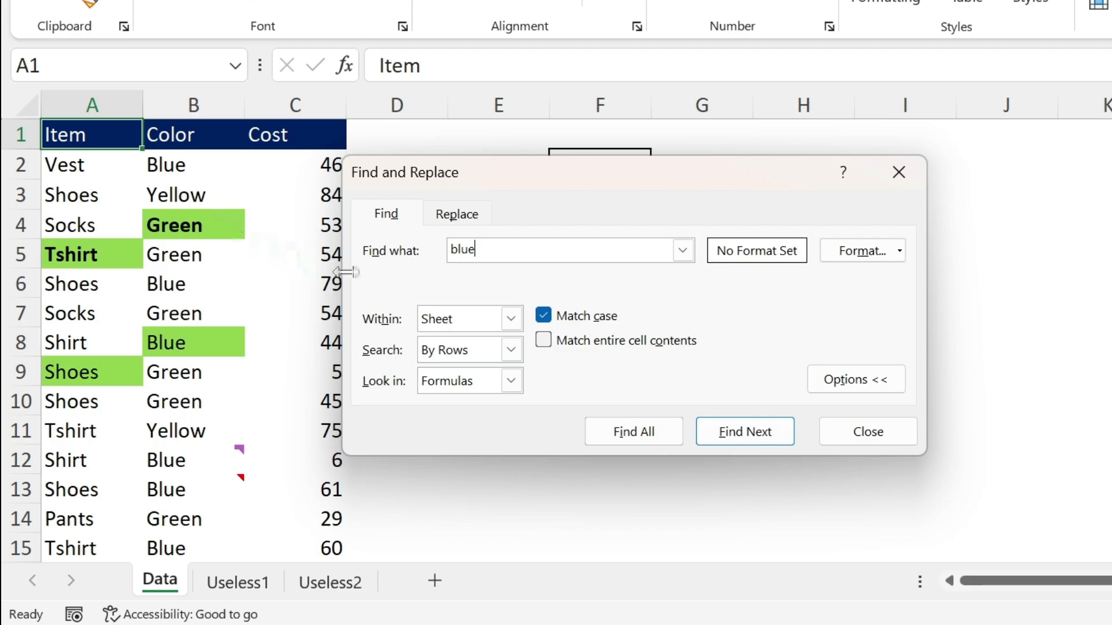
# Turn off case matching and search for the partial text "bl", going through the first two matches
pyautogui.click(547, 316)
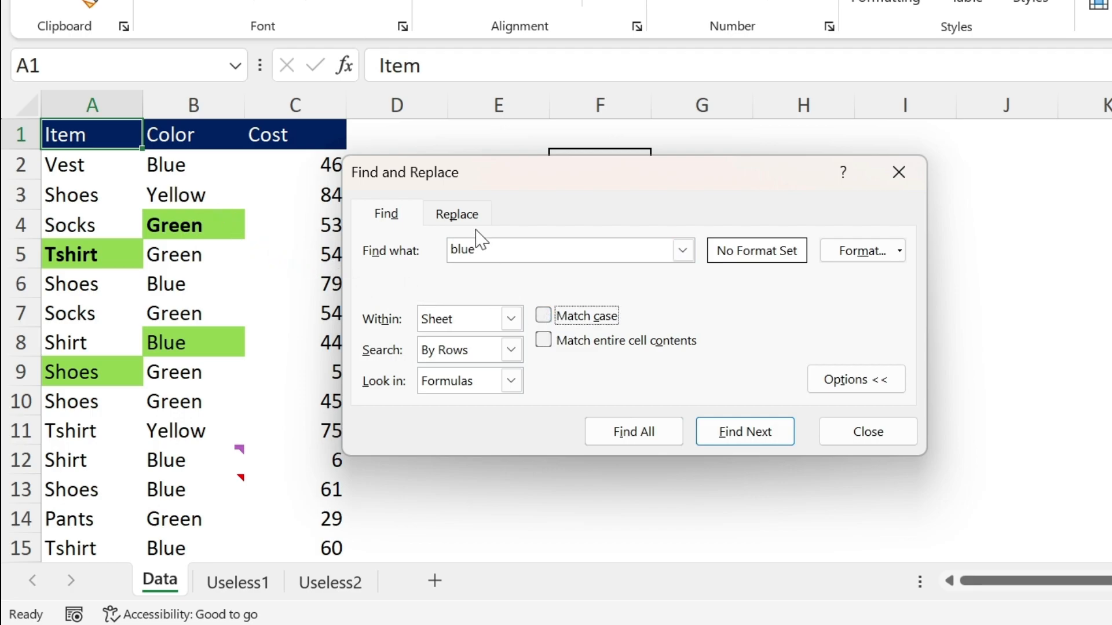
pyautogui.click(485, 247)
pyautogui.click(762, 442)
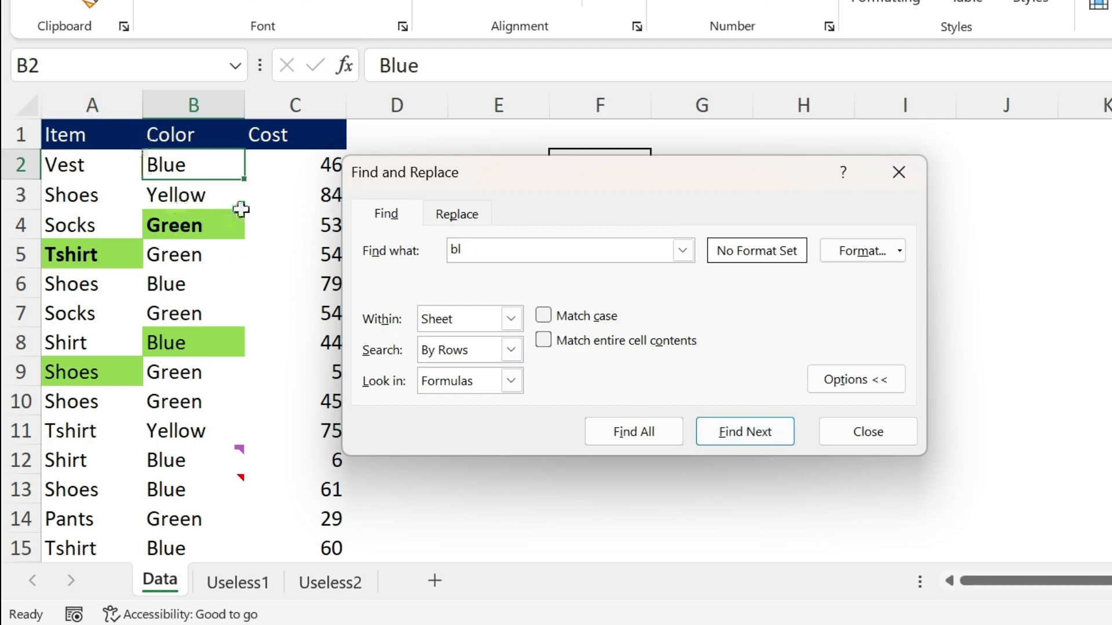
pyautogui.click(707, 430)
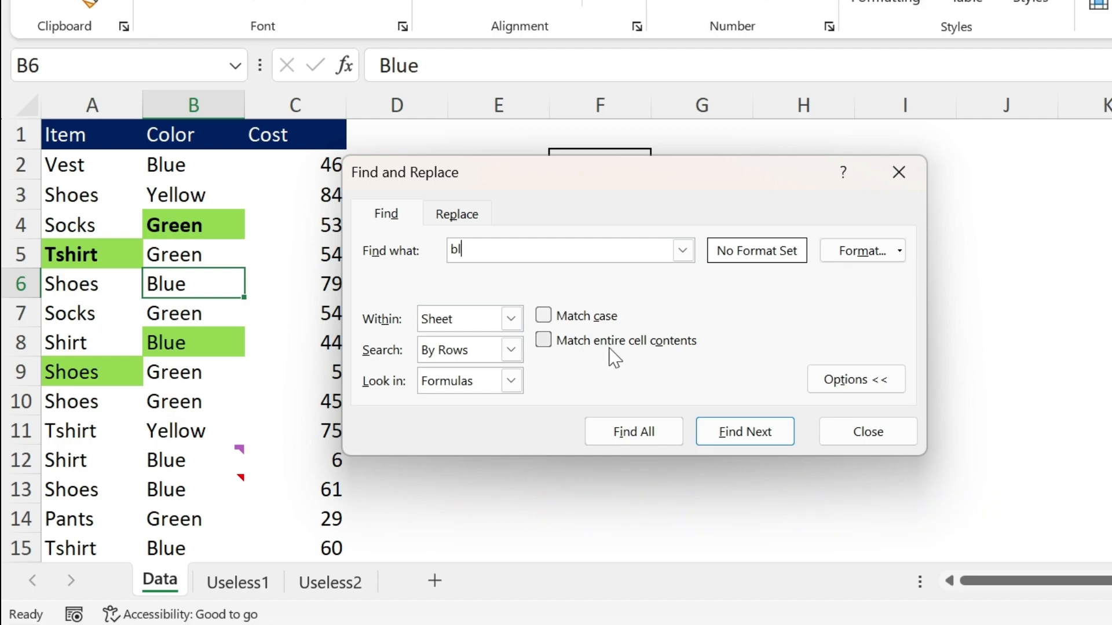
# Search for "bl" with matching of entire cell contents enabled, and disable that option again after the search
pyautogui.click(545, 342)
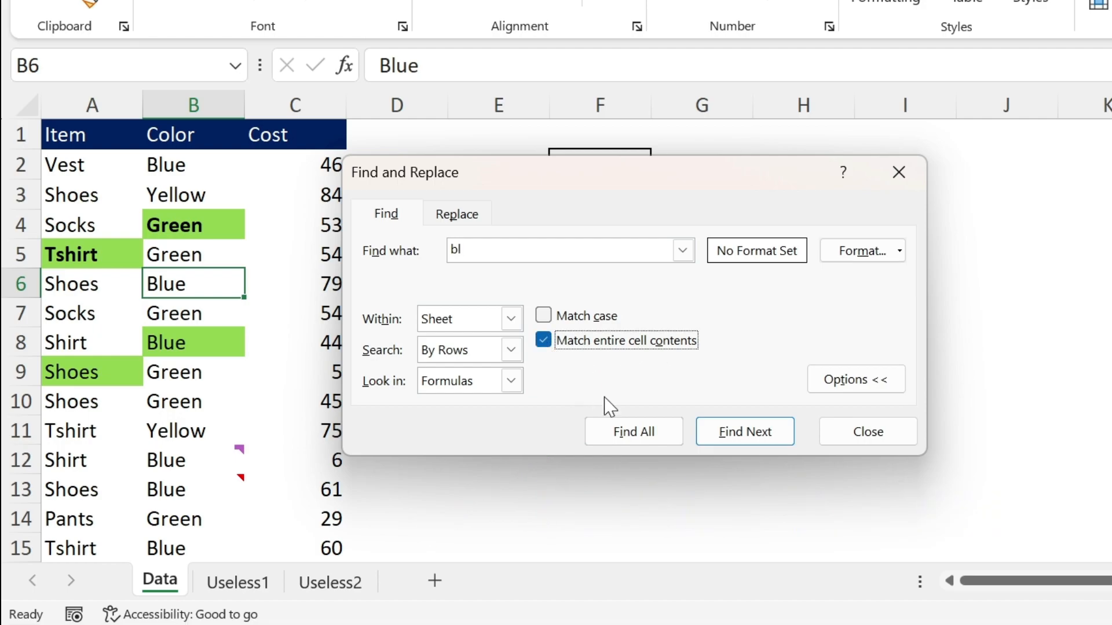
pyautogui.click(746, 434)
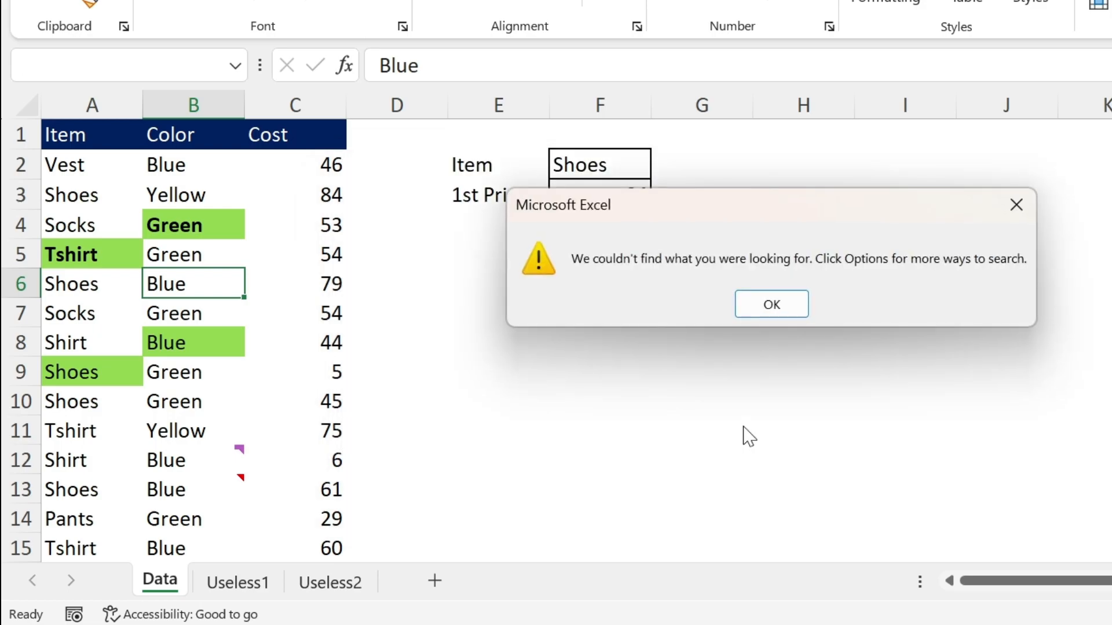
pyautogui.click(787, 310)
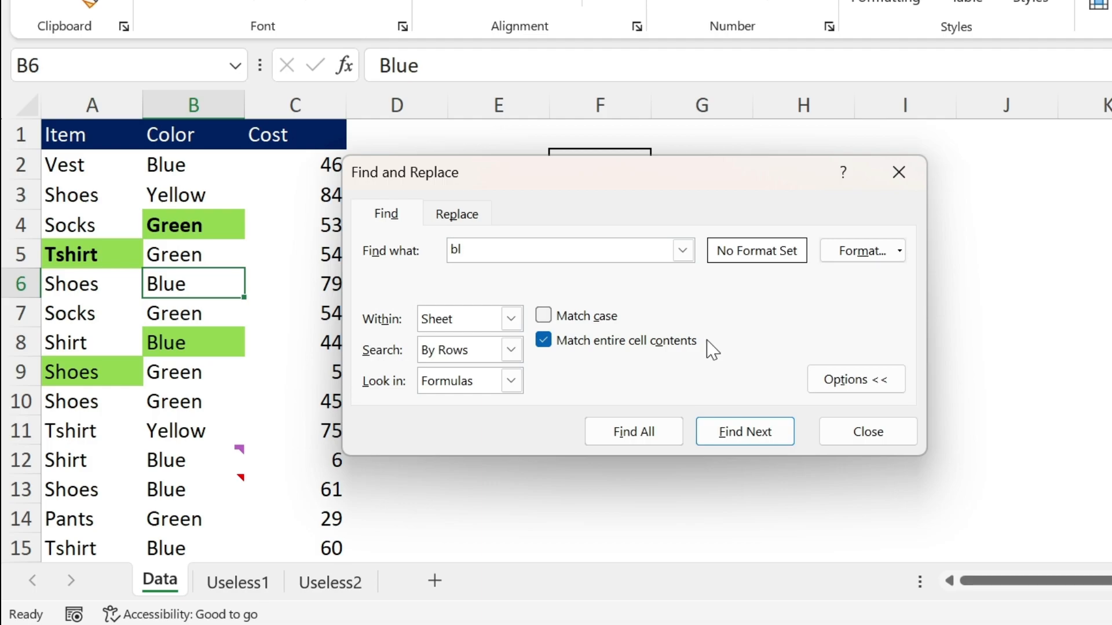
pyautogui.click(543, 341)
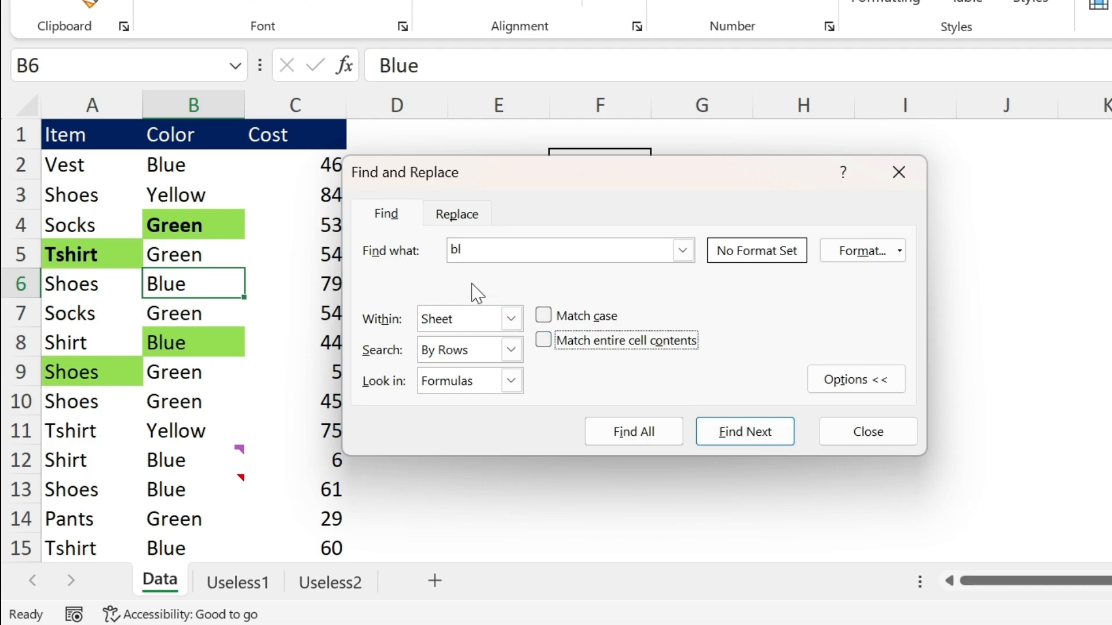
# Search for "vlookup" within the current sheet, looking in Formulas
pyautogui.click(490, 321)
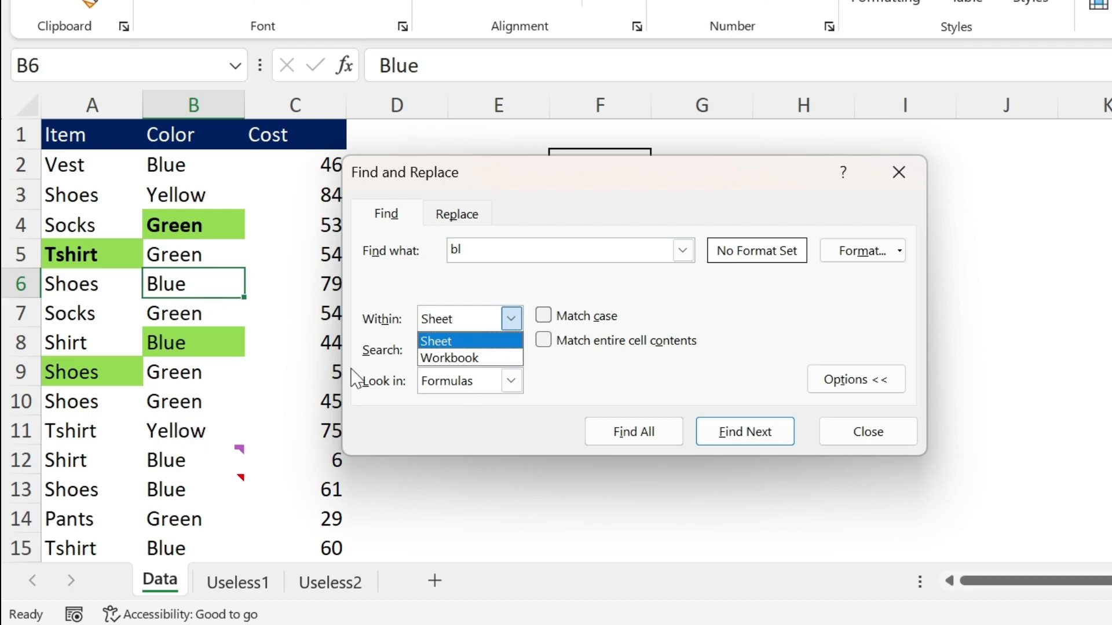
pyautogui.click(611, 286)
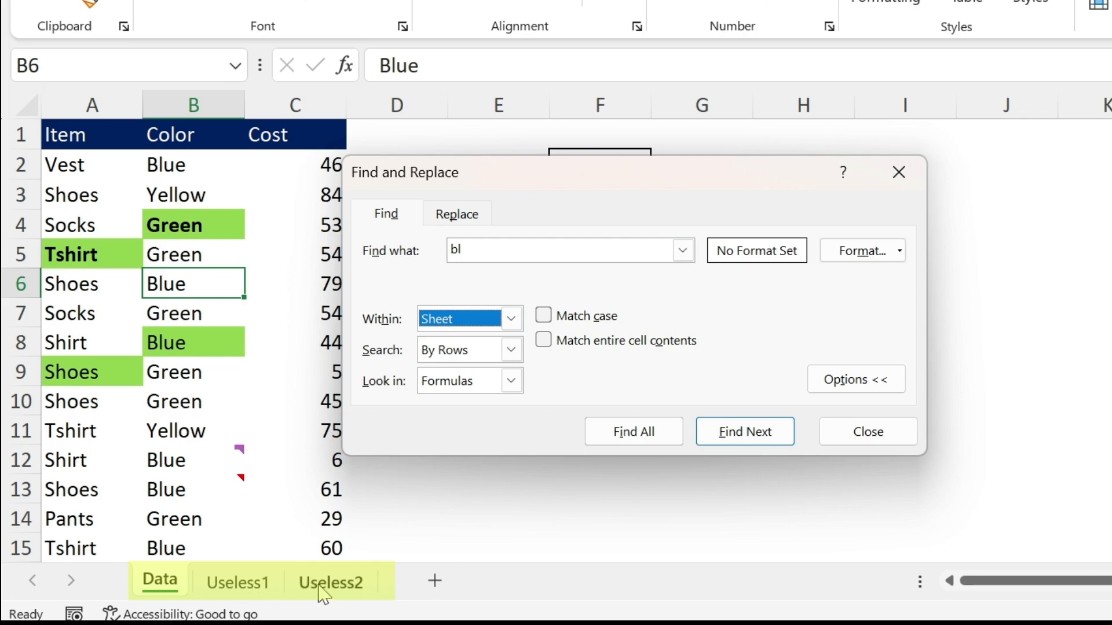
pyautogui.click(468, 388)
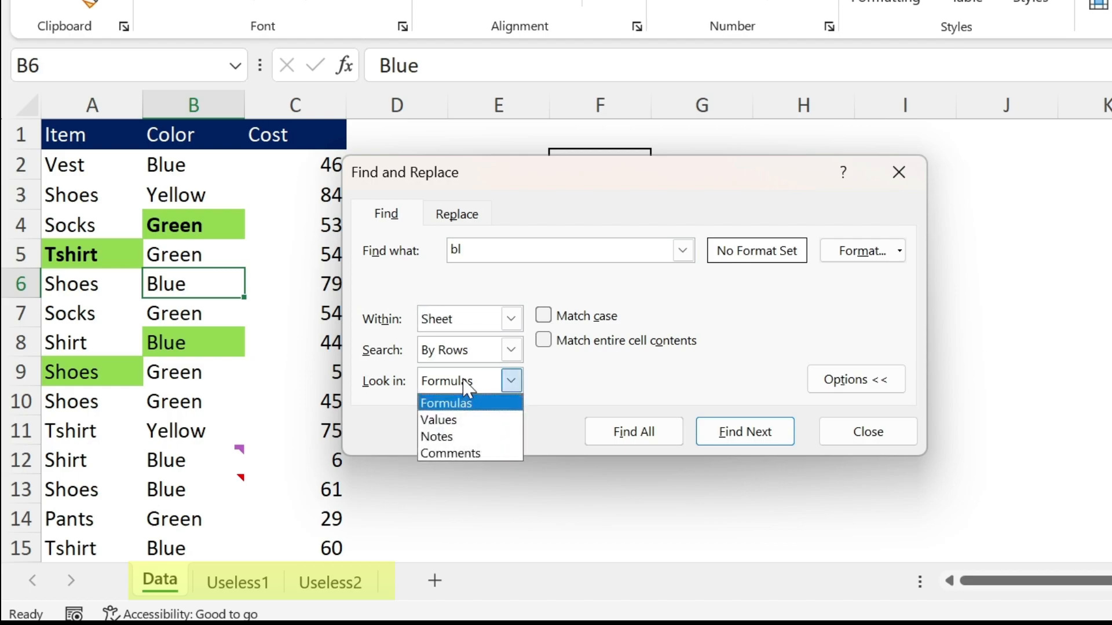
pyautogui.click(454, 409)
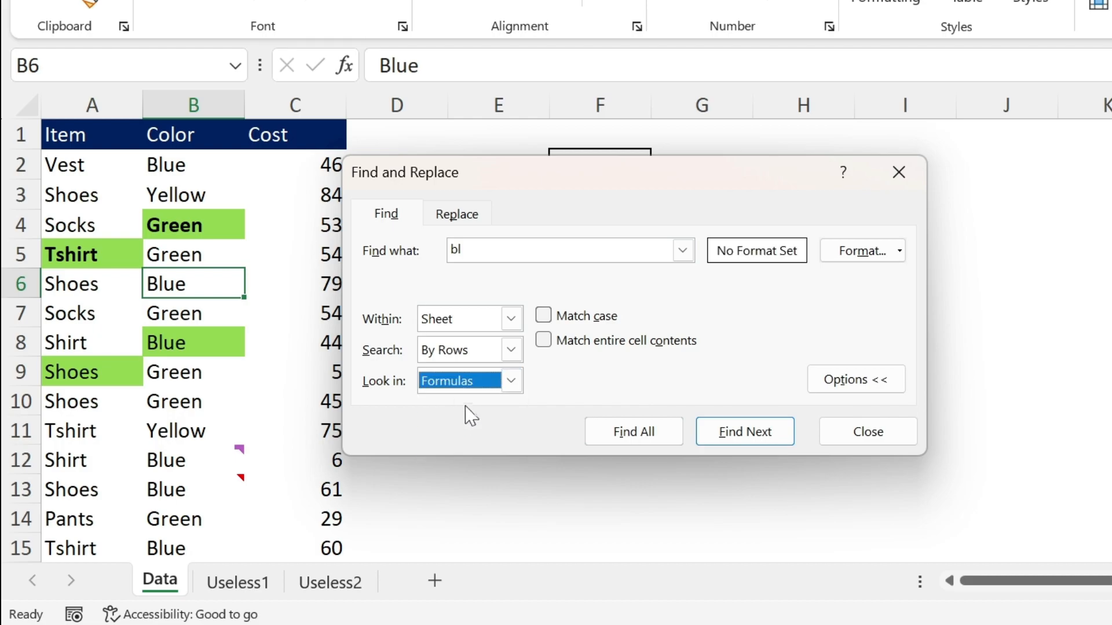
pyautogui.moveTo(569, 186); pyautogui.dragTo(717, 256)
pyautogui.click(608, 318)
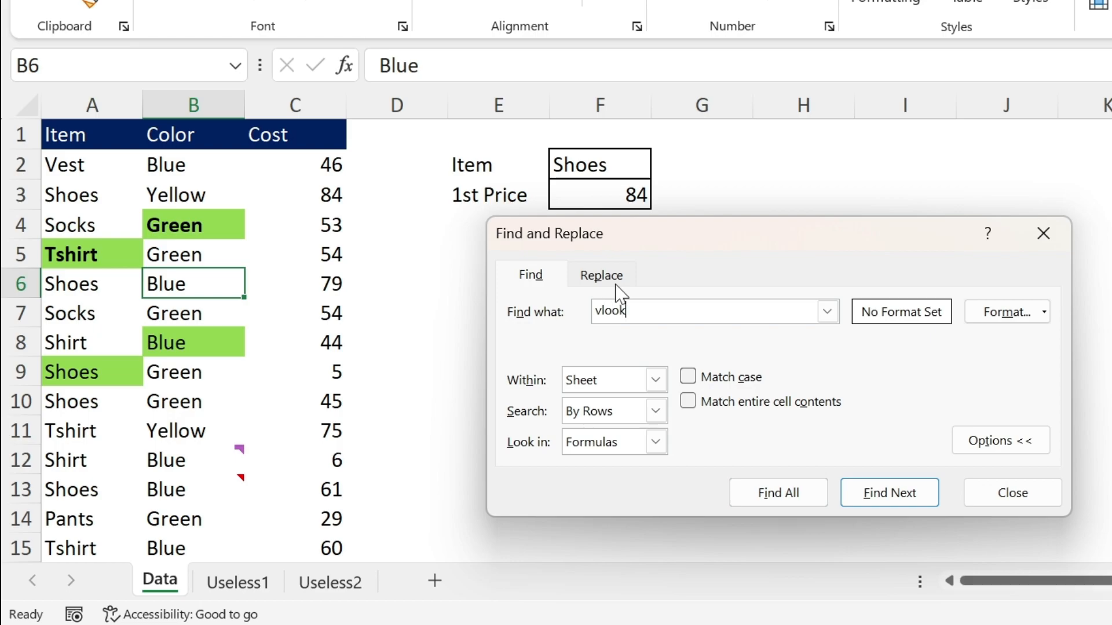
pyautogui.click(898, 492)
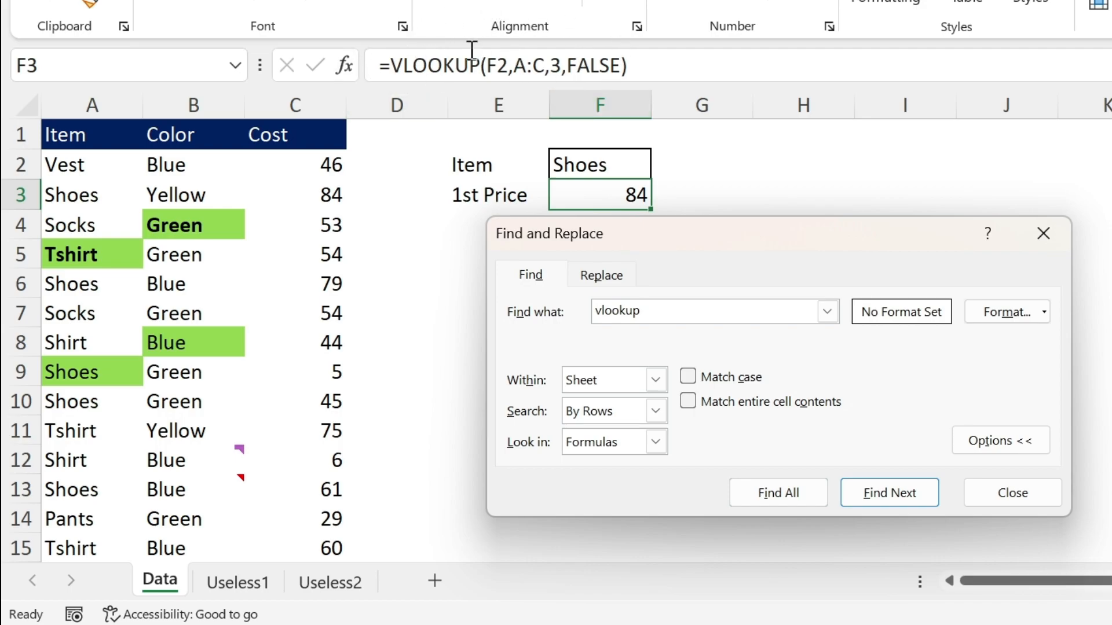
# Change the search to look in Values and search for "vlookup" again
pyautogui.click(656, 442)
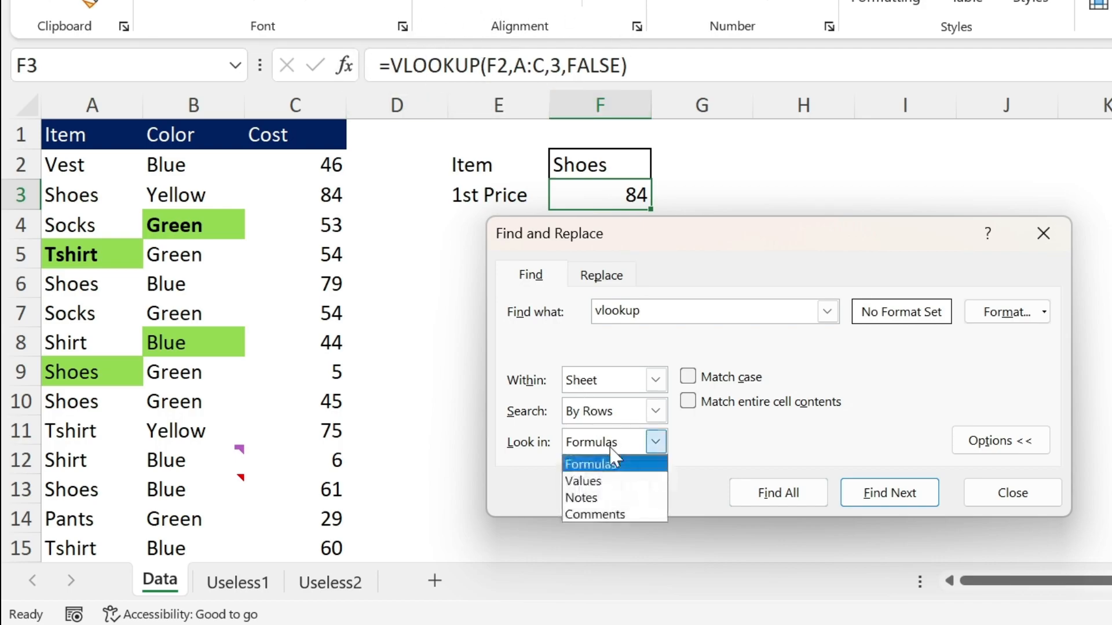
pyautogui.click(612, 482)
pyautogui.click(892, 498)
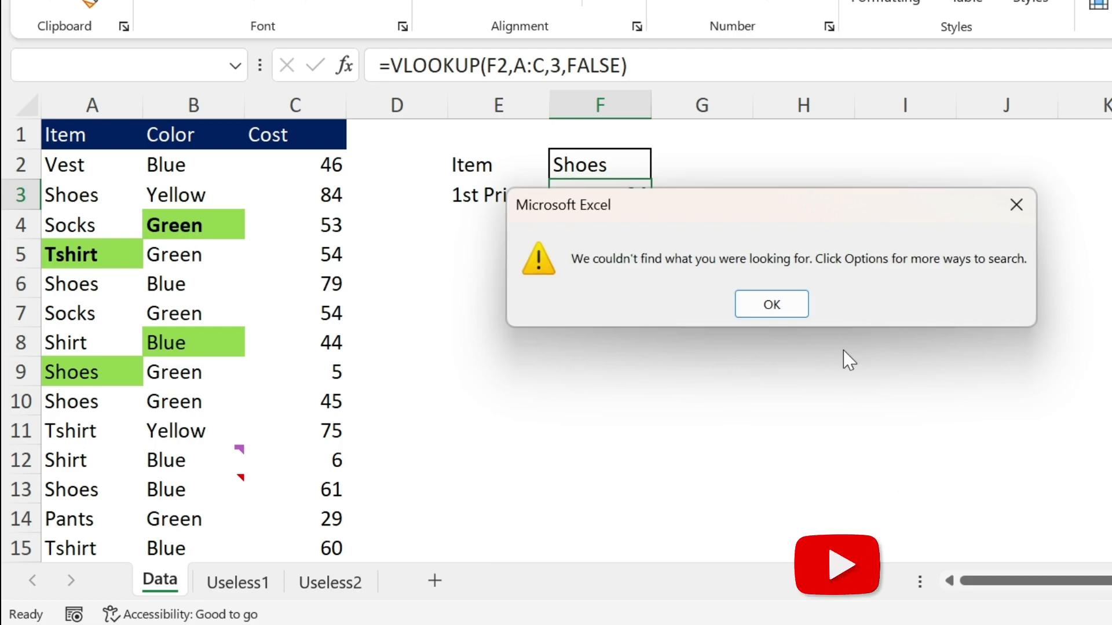
pyautogui.click(770, 304)
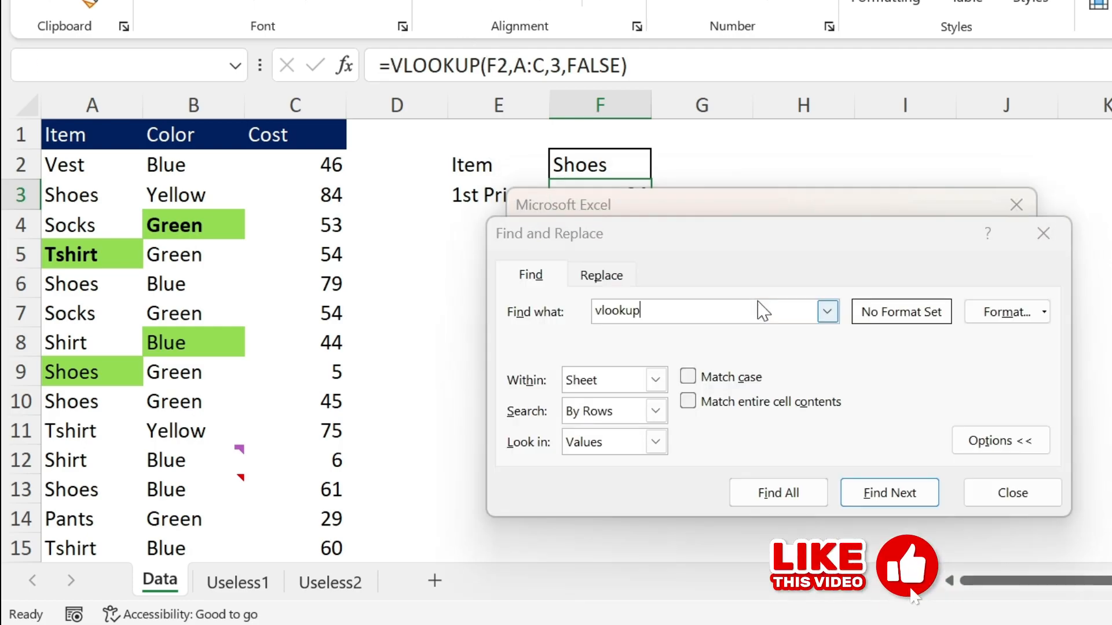
# Close the search dialog and view the comment on cell B12 and the note on cell B13
pyautogui.click(654, 451)
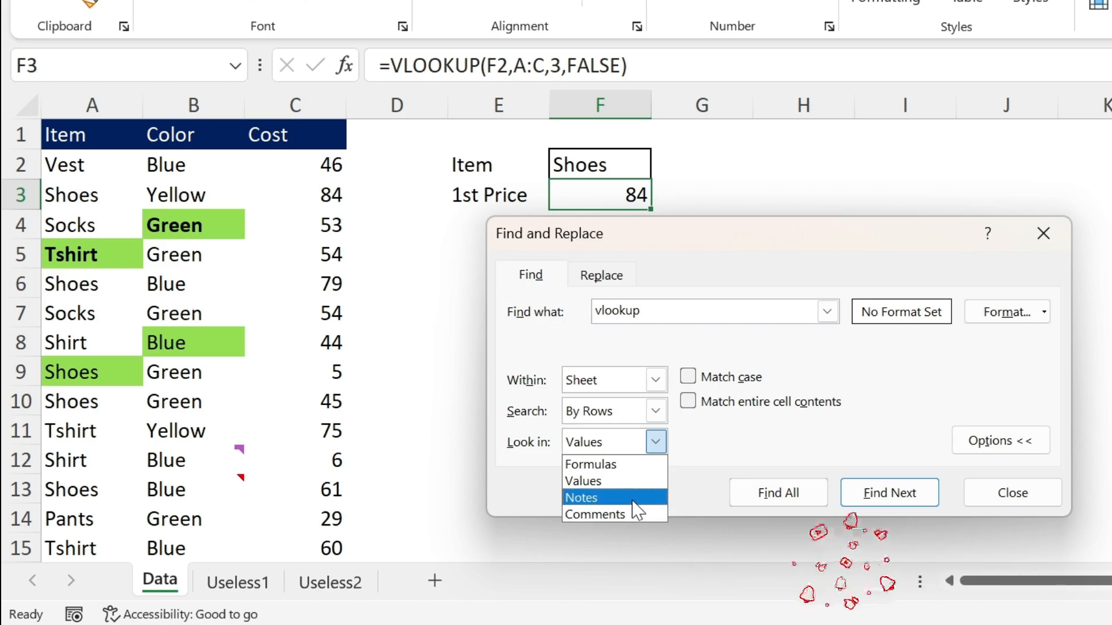
pyautogui.click(1013, 493)
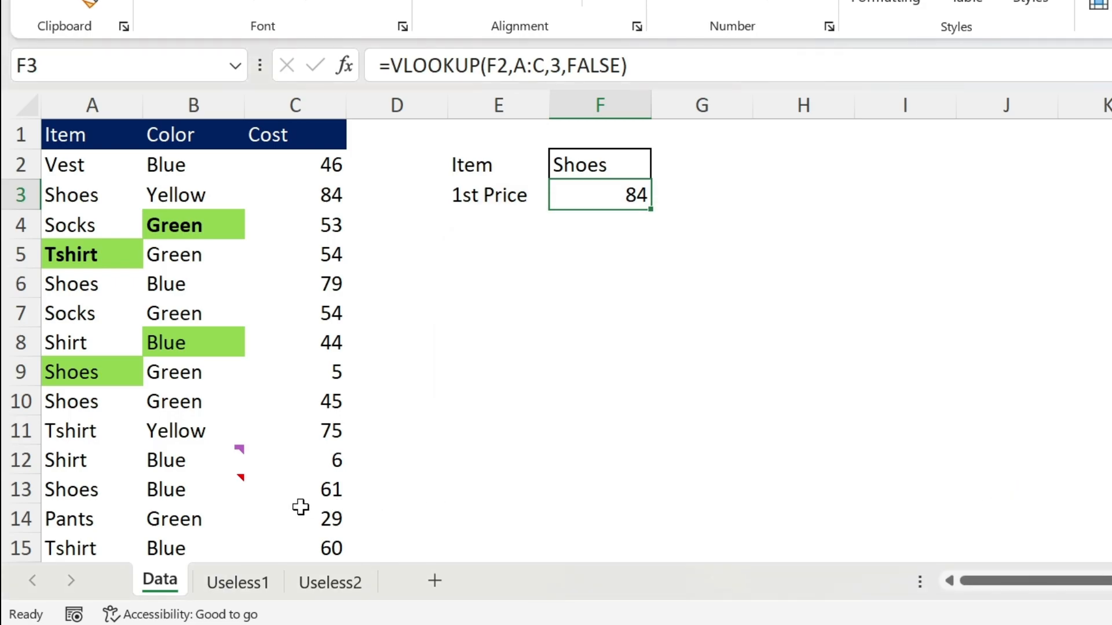
pyautogui.moveTo(186, 462)
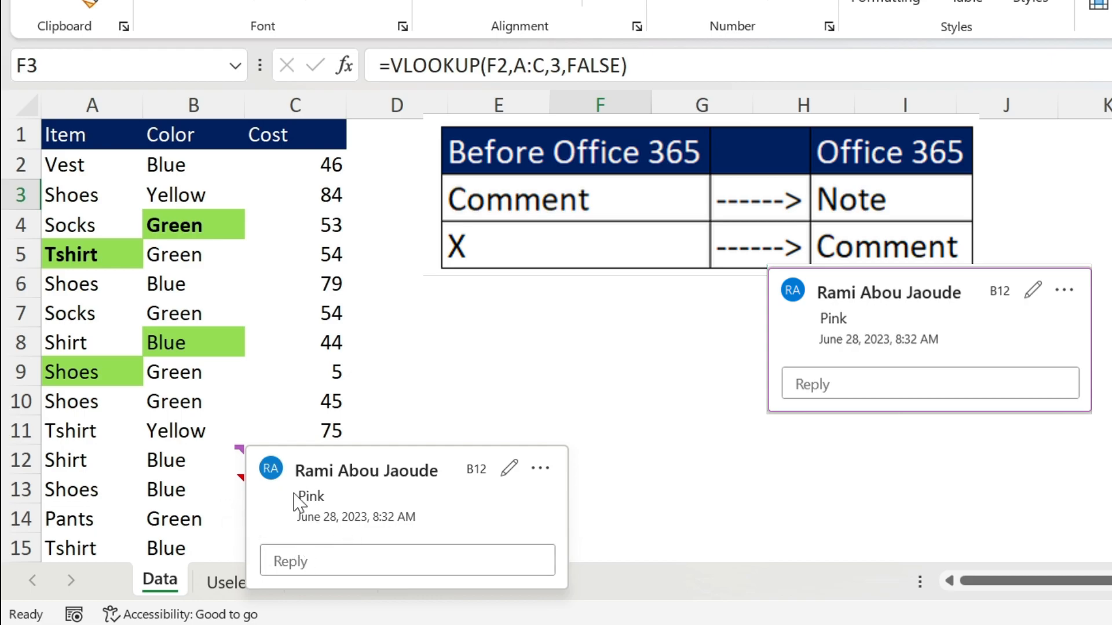
pyautogui.moveTo(175, 488)
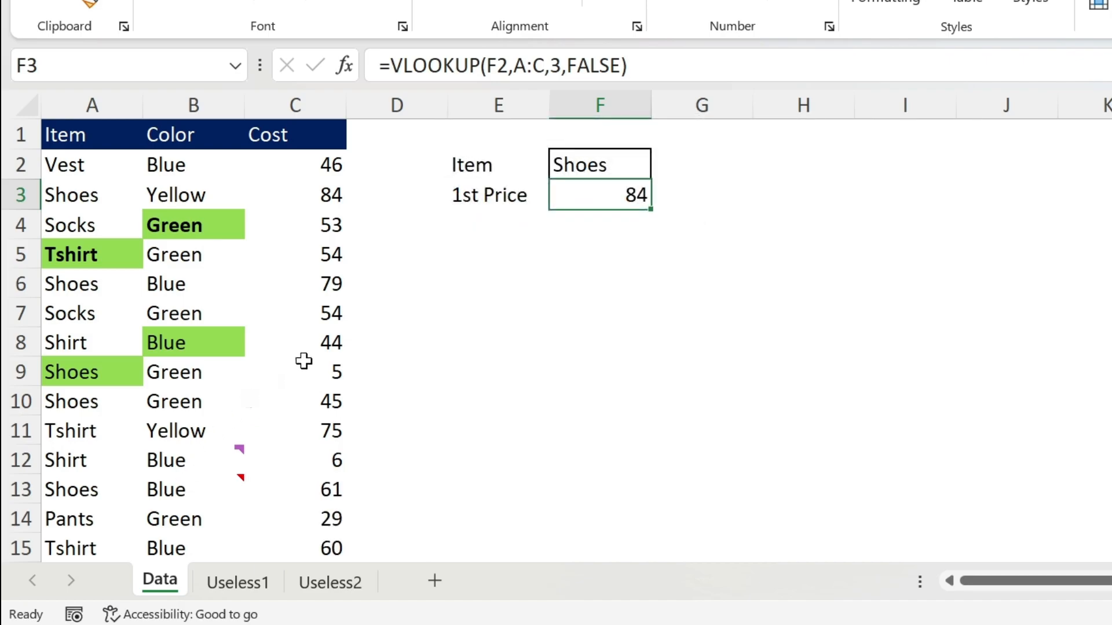
# Search for "pink" within the current sheet, looking in Comments
pyautogui.click(160, 201)
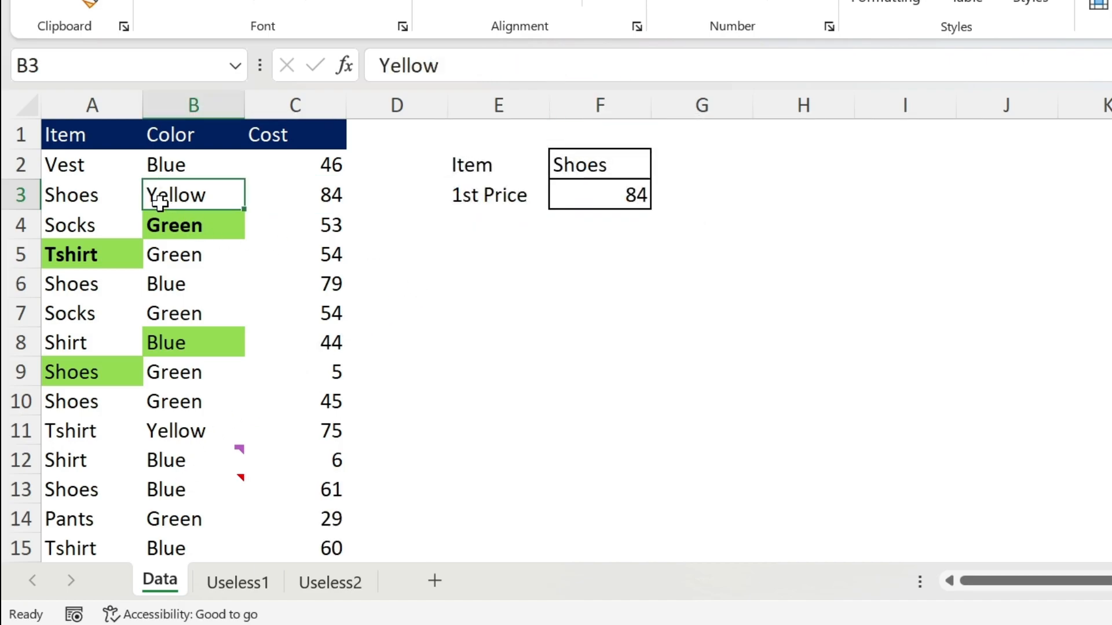
pyautogui.hotkey('ctrl', 'f')
pyautogui.press('BackSpace')
pyautogui.click(654, 469)
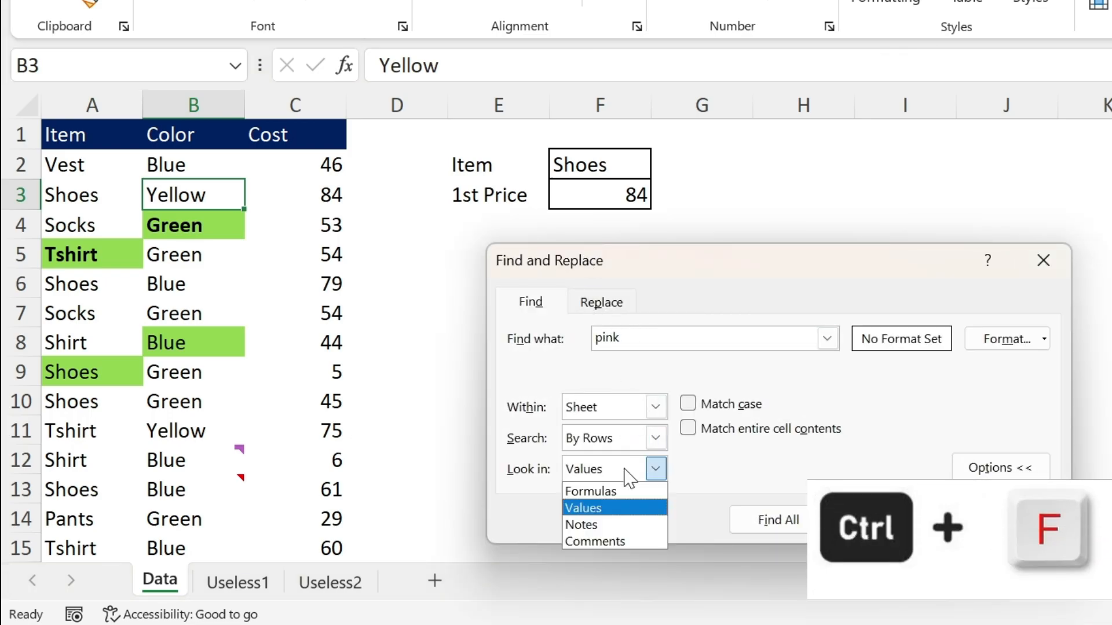
pyautogui.click(607, 542)
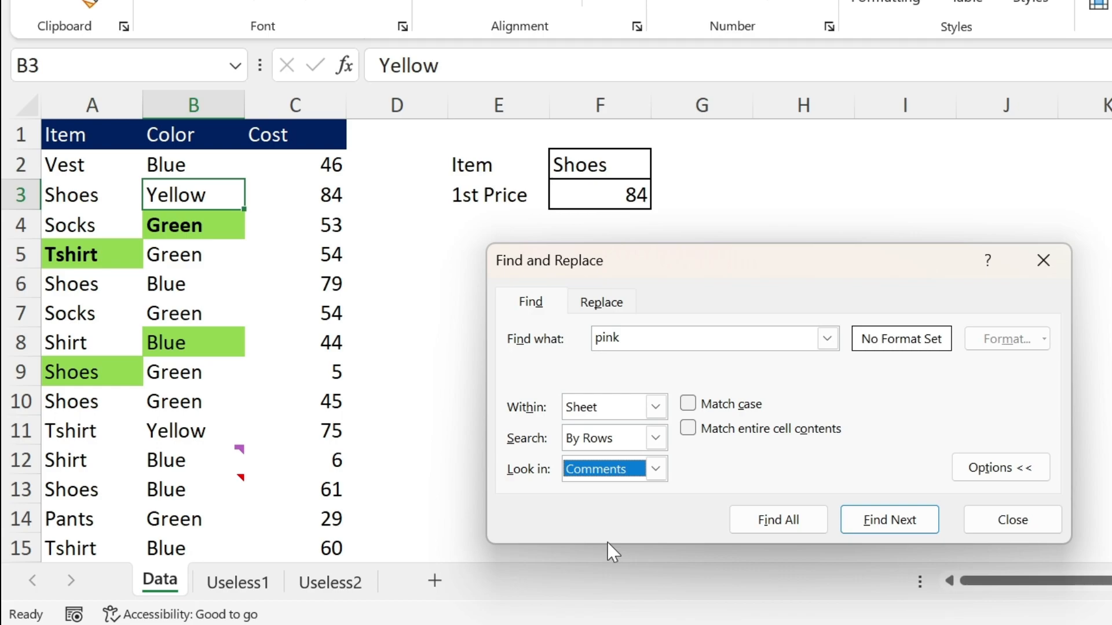
pyautogui.click(870, 524)
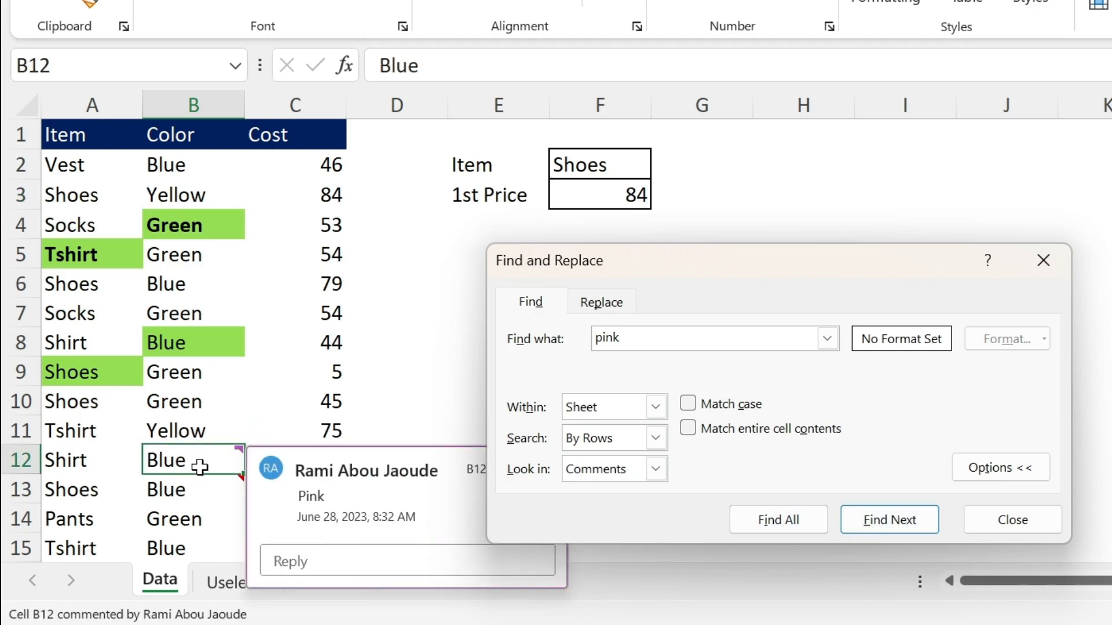
# Change the search text to "orange" and find it looking in Notes
pyautogui.moveTo(635, 338); pyautogui.dragTo(510, 328)
pyautogui.write('orange')
pyautogui.click(656, 469)
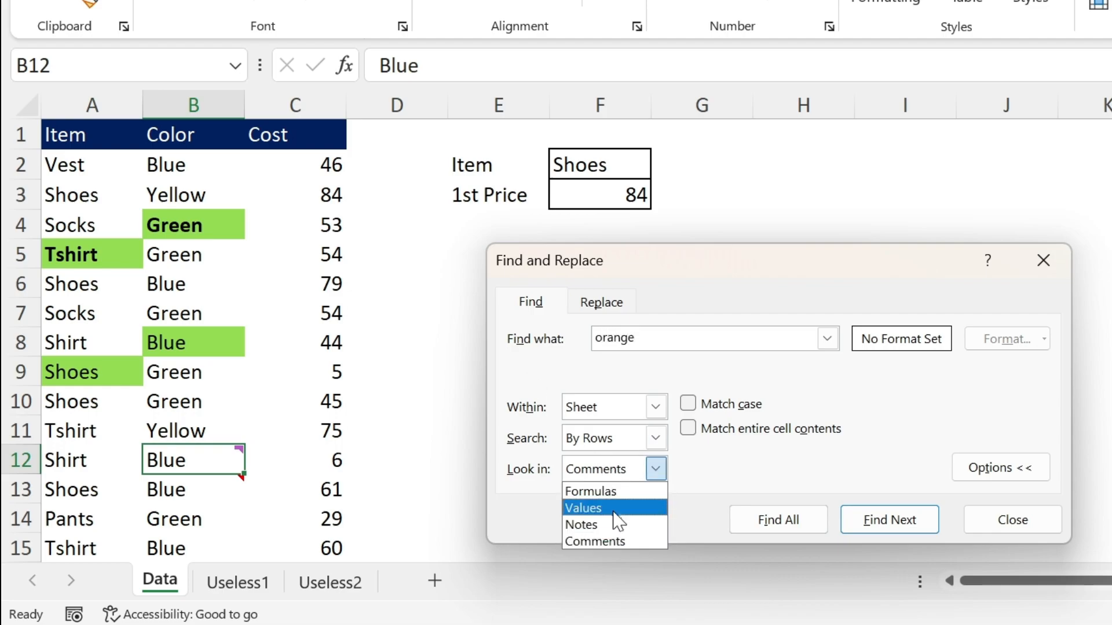
pyautogui.click(613, 524)
pyautogui.click(874, 523)
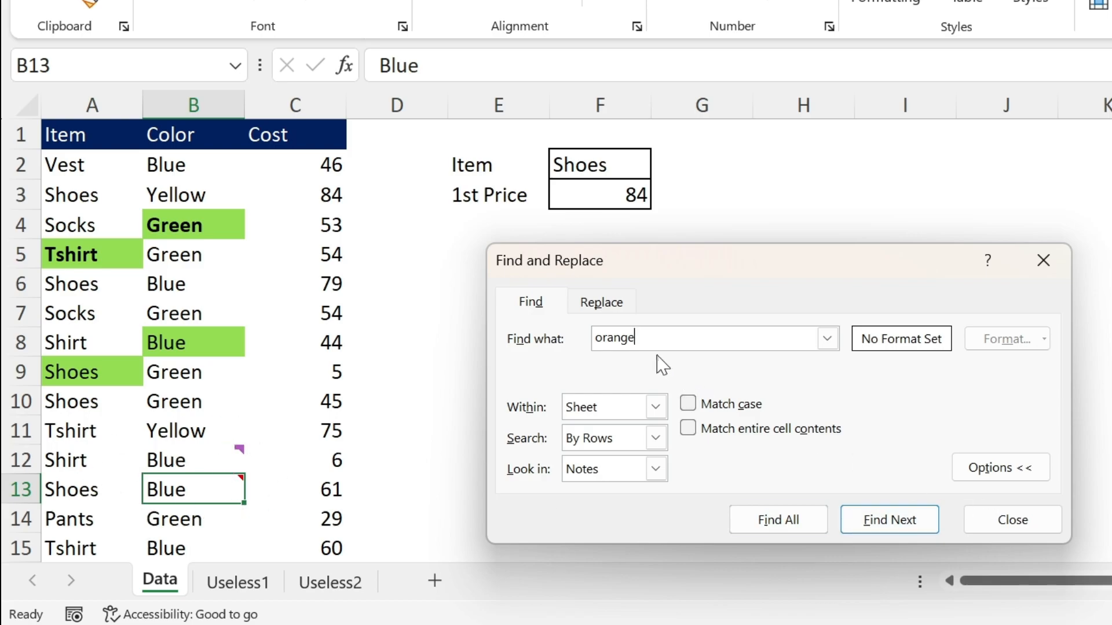
# Find all occurrences of "blue" within the current sheet, looking in Formulas
pyautogui.moveTo(645, 332); pyautogui.dragTo(477, 325)
pyautogui.write('blue')
pyautogui.click(655, 469)
pyautogui.click(637, 491)
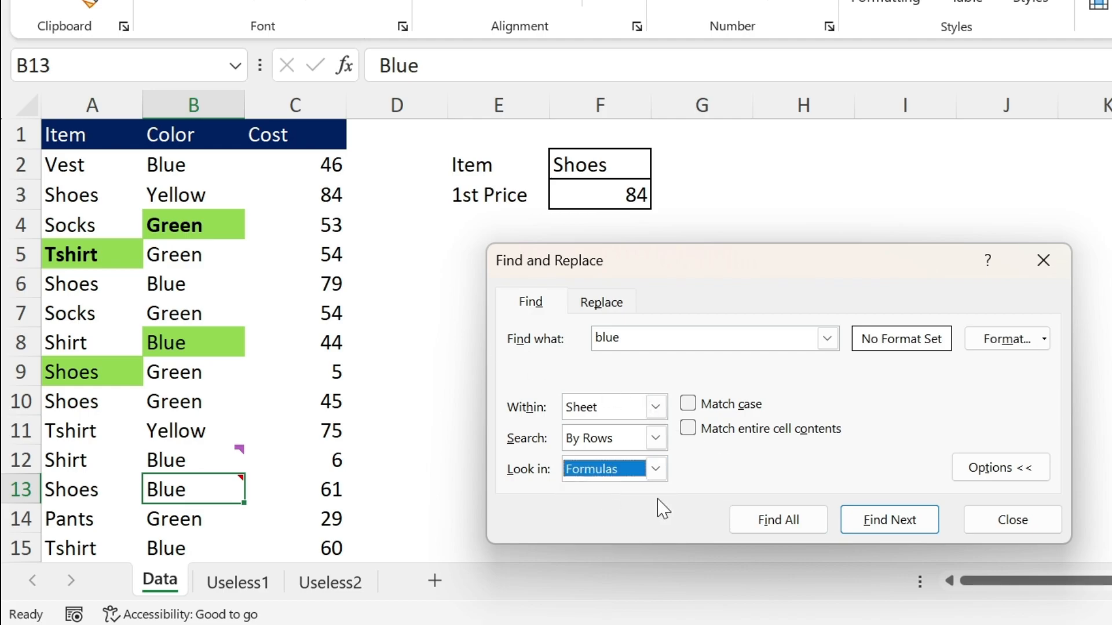
pyautogui.click(791, 524)
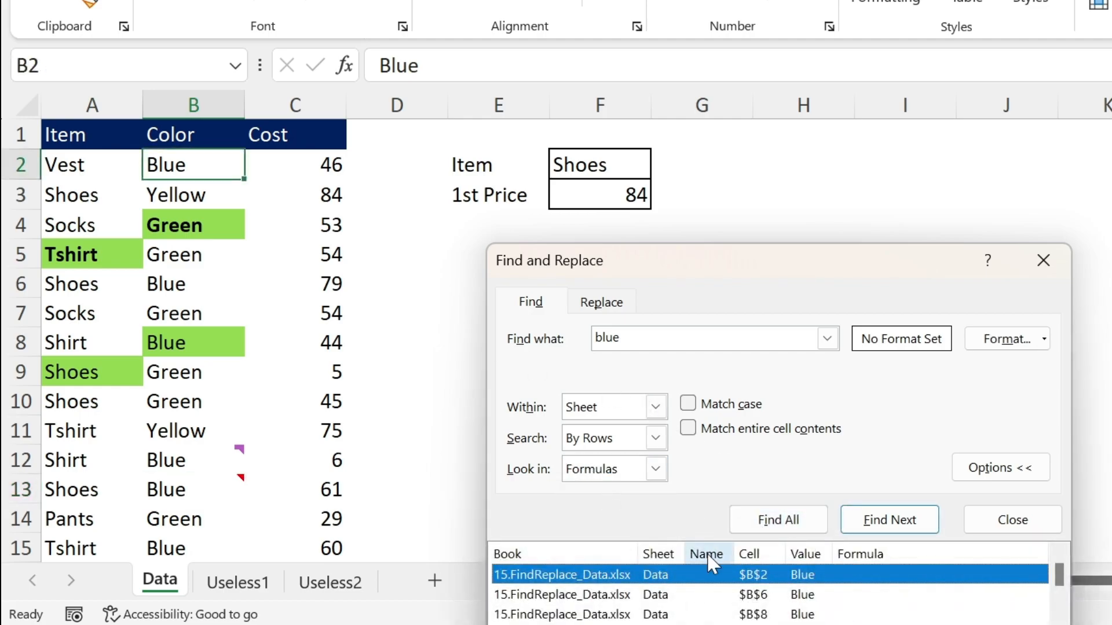
# Move the search dialog up to reveal its results list and jump to the matches in cells B6 and B8
pyautogui.moveTo(676, 275); pyautogui.dragTo(584, 132)
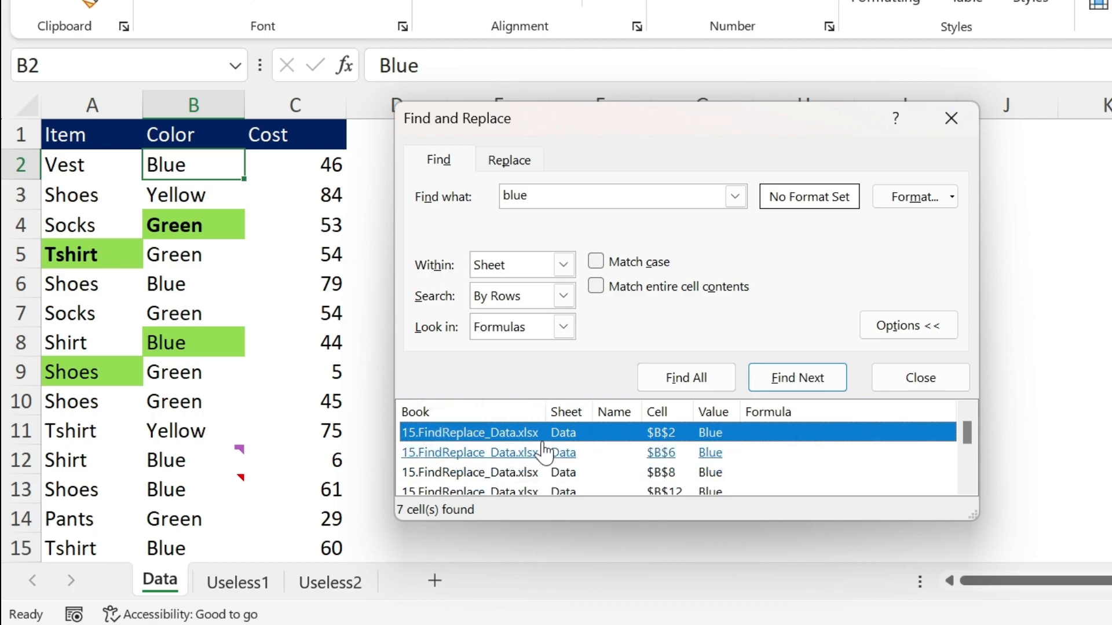
pyautogui.click(631, 453)
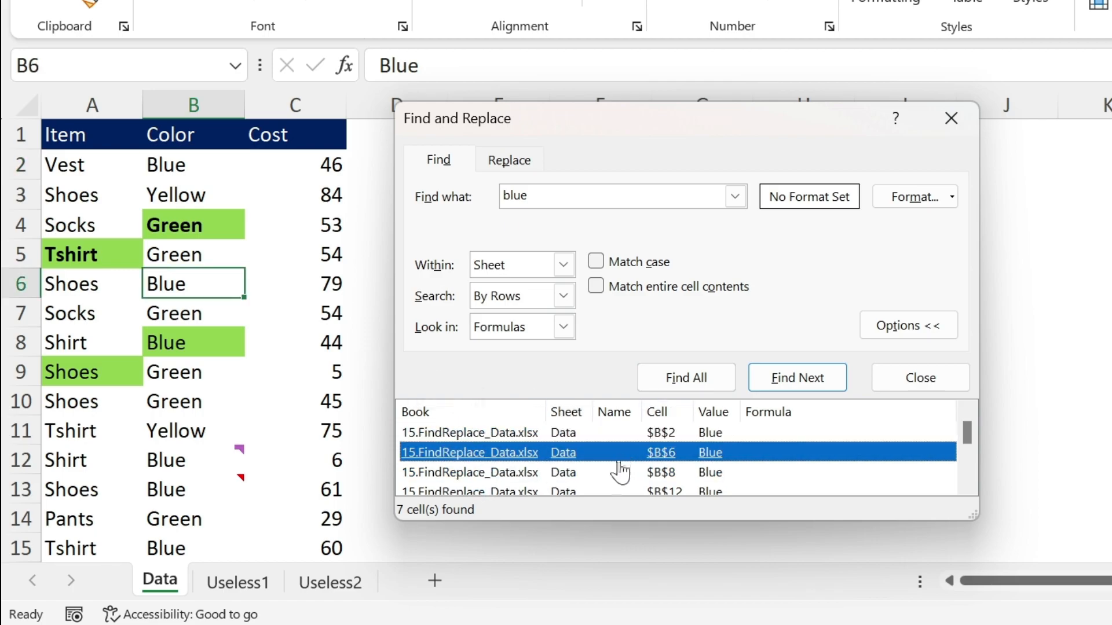
pyautogui.click(616, 472)
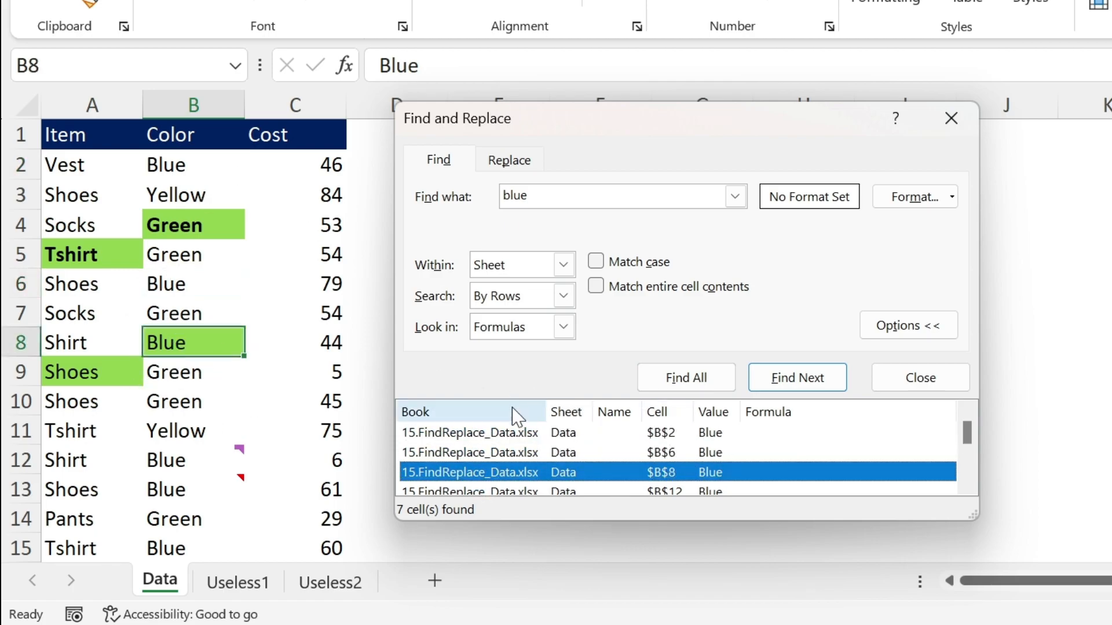
# Select all the found "Blue" cells from the results list and fill them with Gray, Accent 3
pyautogui.click(601, 434)
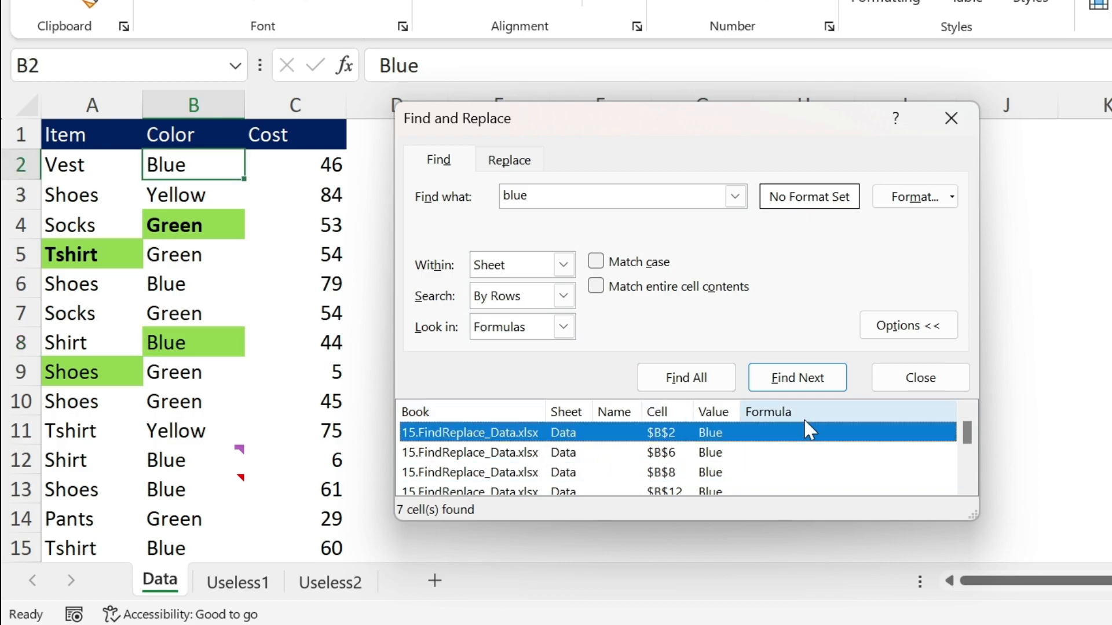
pyautogui.hotkey('shift', 'Down')
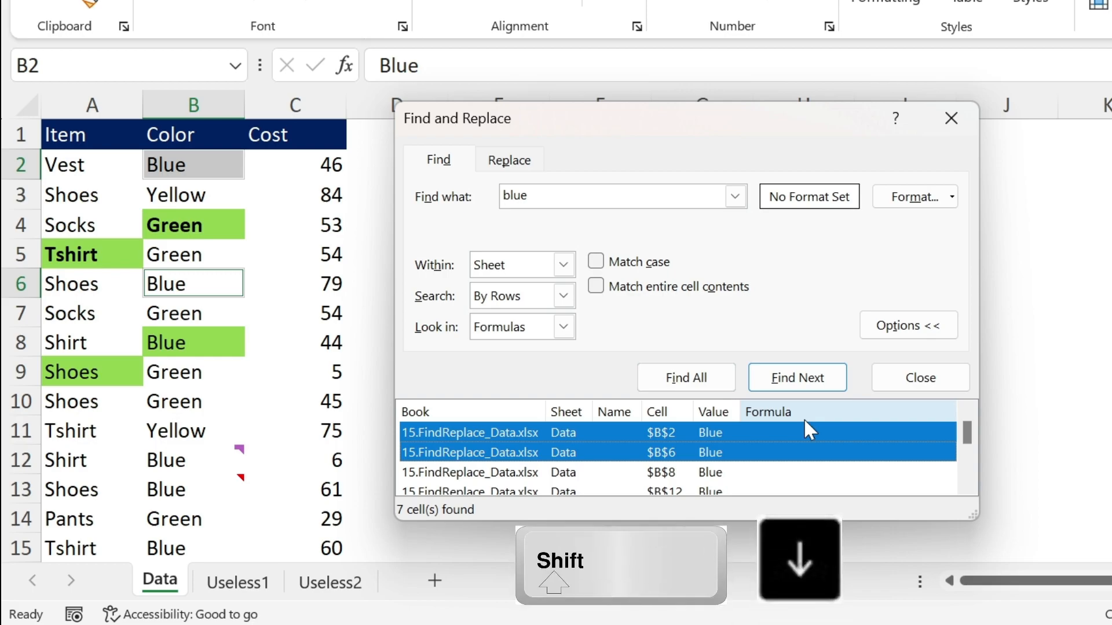
pyautogui.hotkey('shift', 'Down')
pyautogui.hotkey('shift', 'Down')
pyautogui.hotkey('shift', 'Down')
pyautogui.hotkey('shift', 'Down')
pyautogui.hotkey('shift', 'Down')
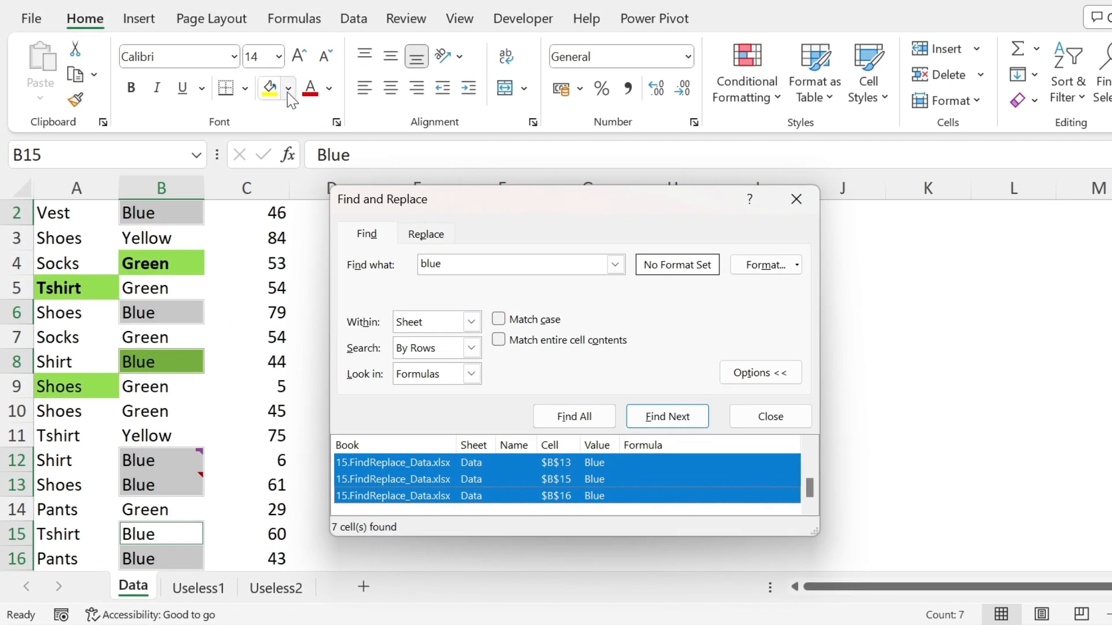
pyautogui.click(327, 20)
pyautogui.click(288, 89)
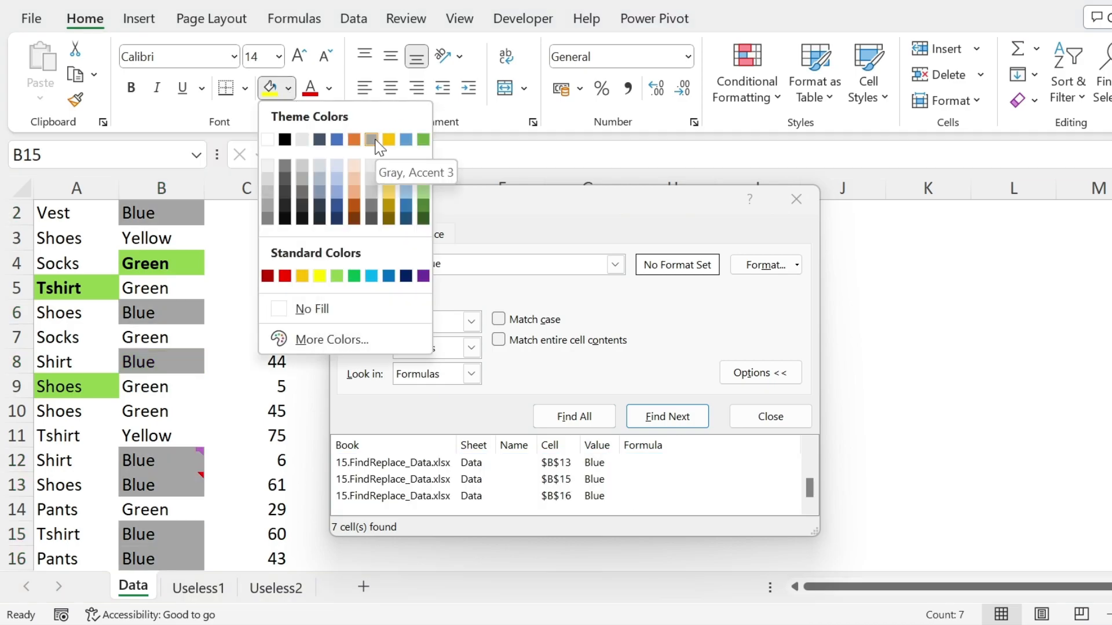
pyautogui.click(376, 141)
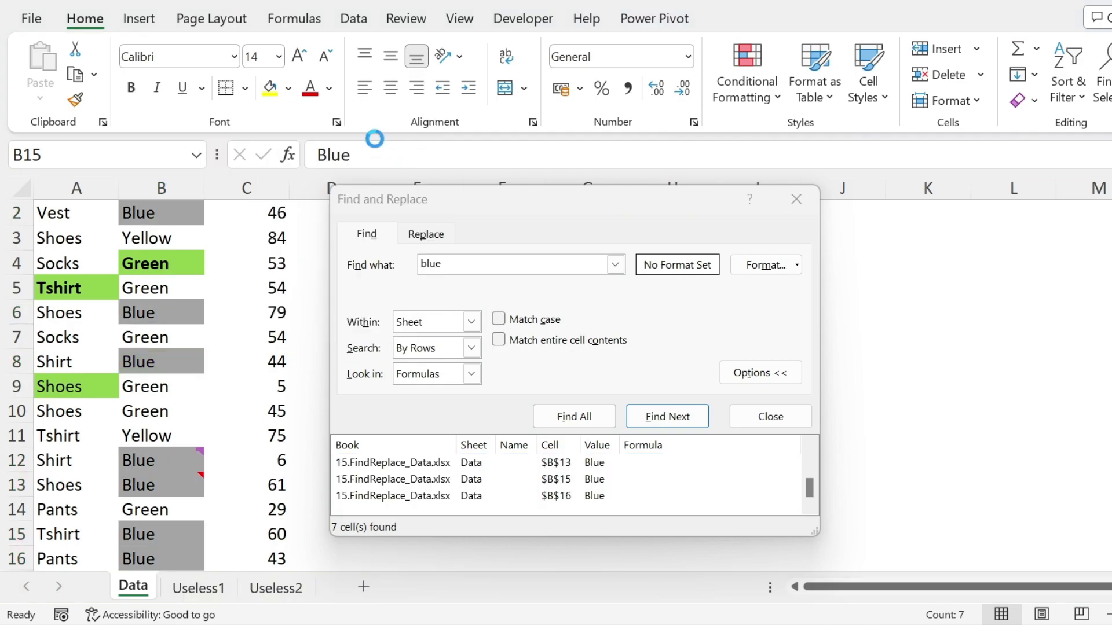
pyautogui.click(268, 292)
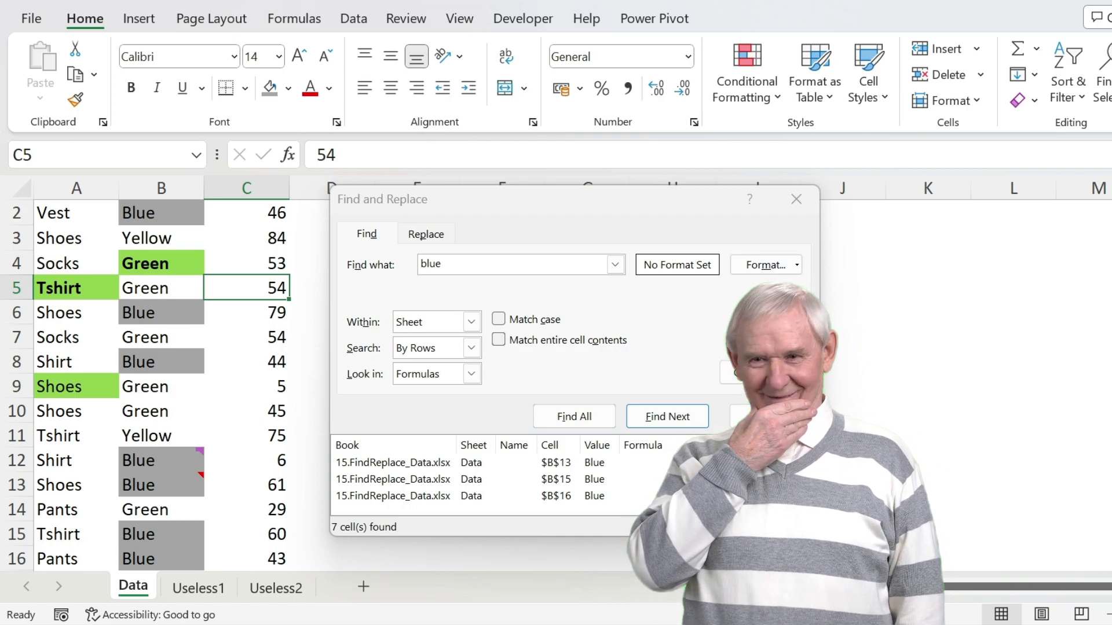
# Close the search dialog and open Replace, leaving both the search text and the replacement text empty
pyautogui.press('Escape')
pyautogui.scroll(1, 379, 298)
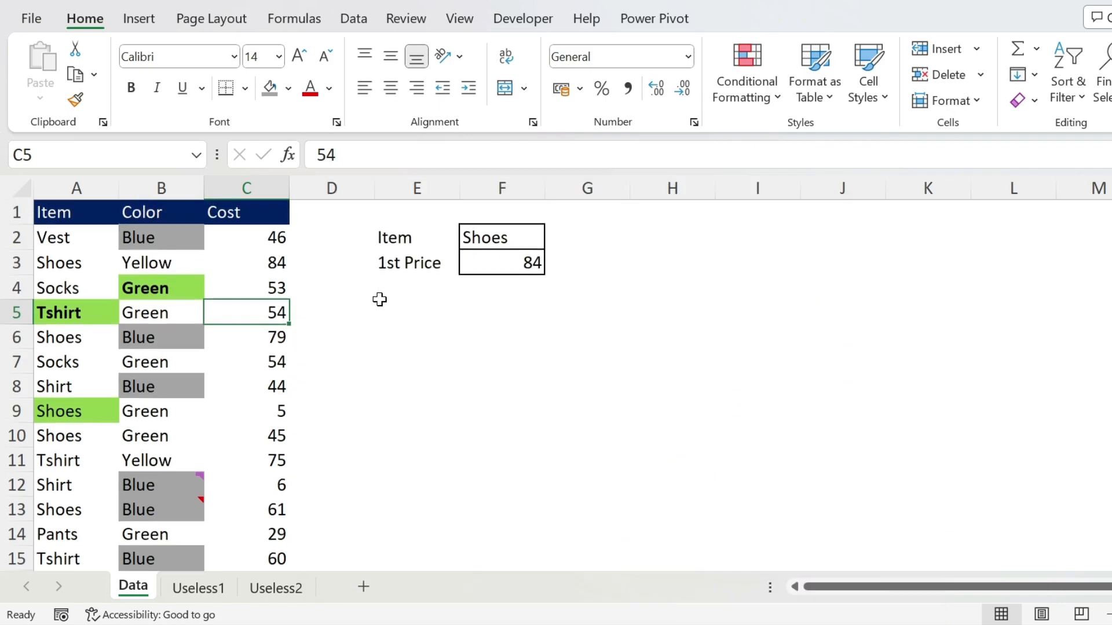
pyautogui.click(454, 338)
pyautogui.hotkey('ctrl', 'h')
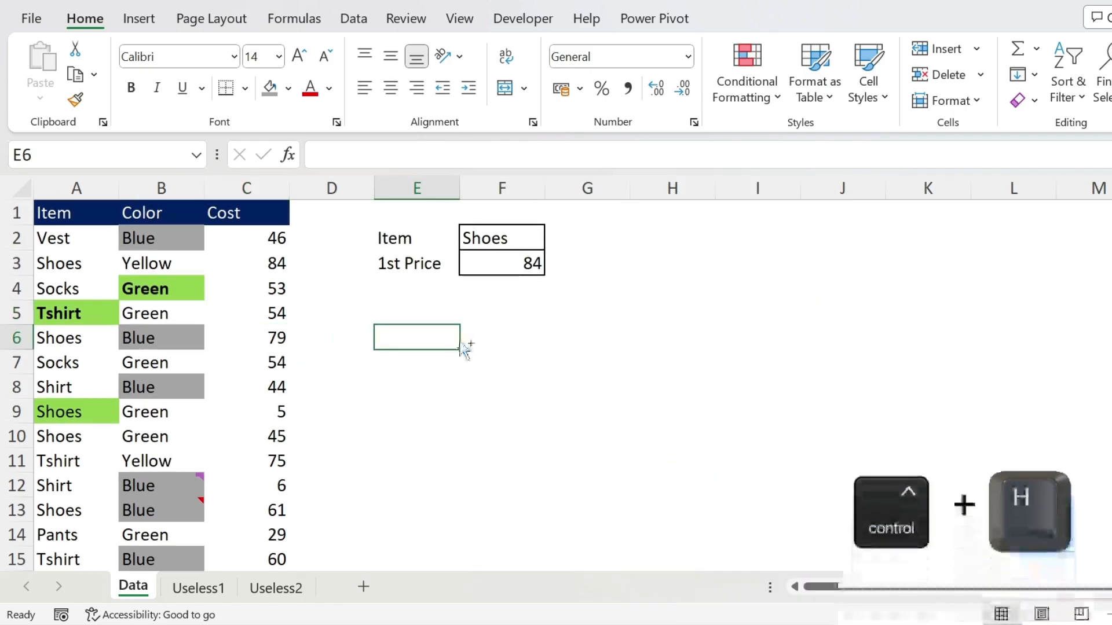
pyautogui.moveTo(461, 332); pyautogui.dragTo(369, 328)
pyautogui.press('BackSpace')
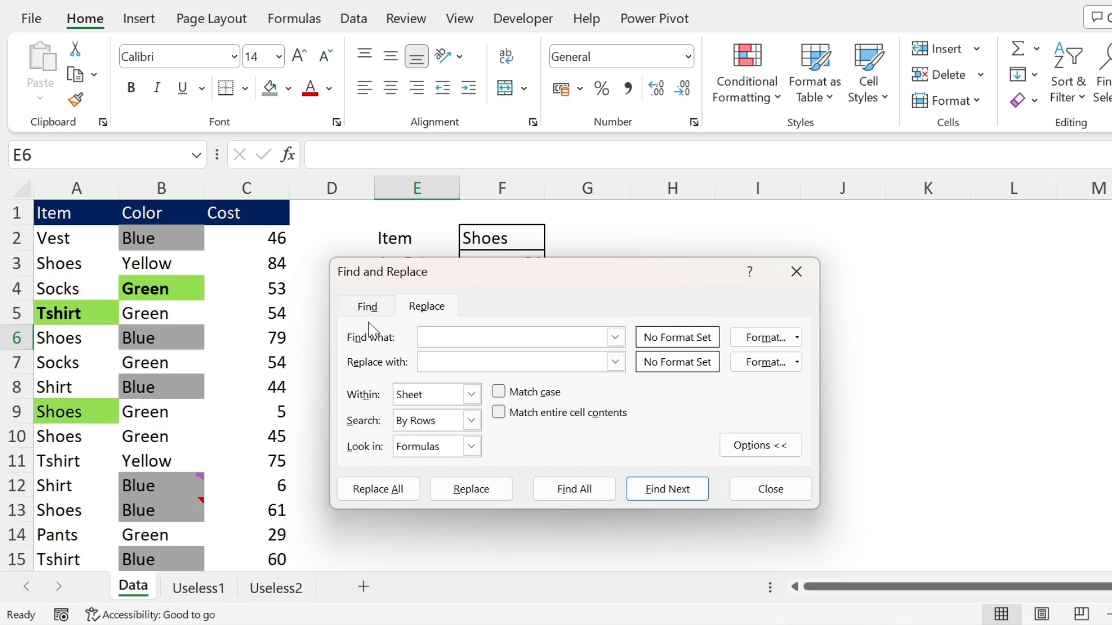
pyautogui.click(451, 363)
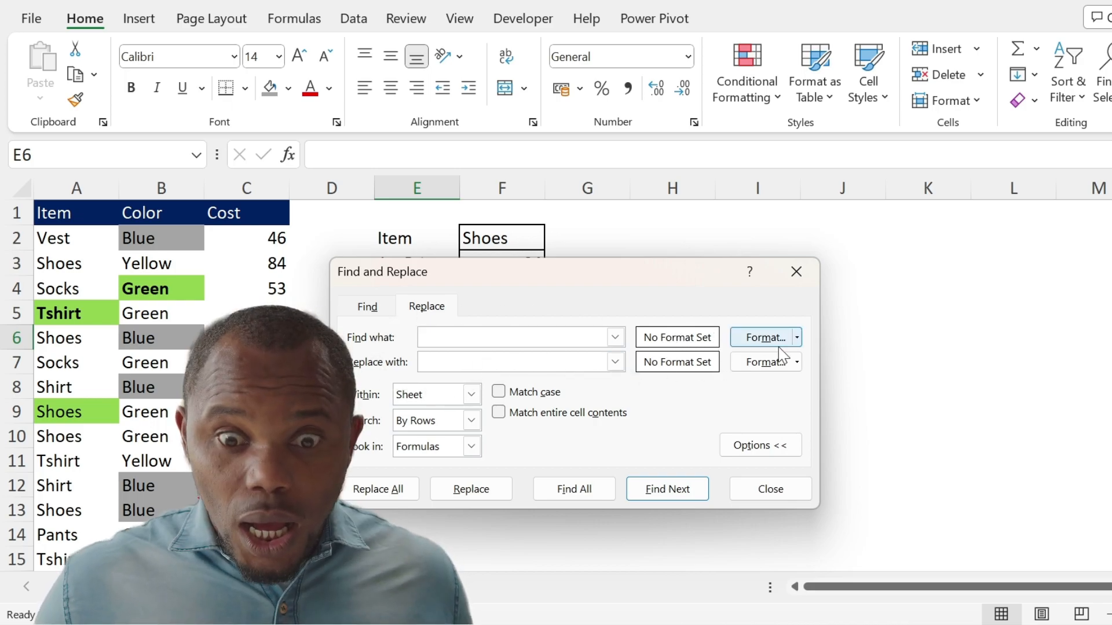
# Take the format to find from cell B4, with its green fill and bold text
pyautogui.click(796, 338)
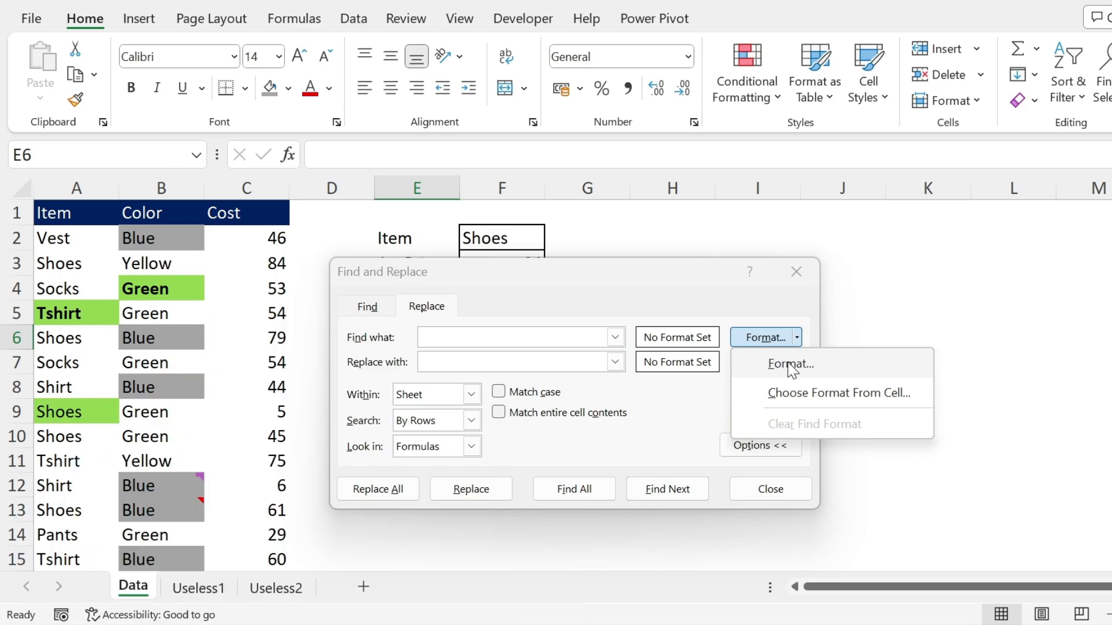
pyautogui.click(826, 393)
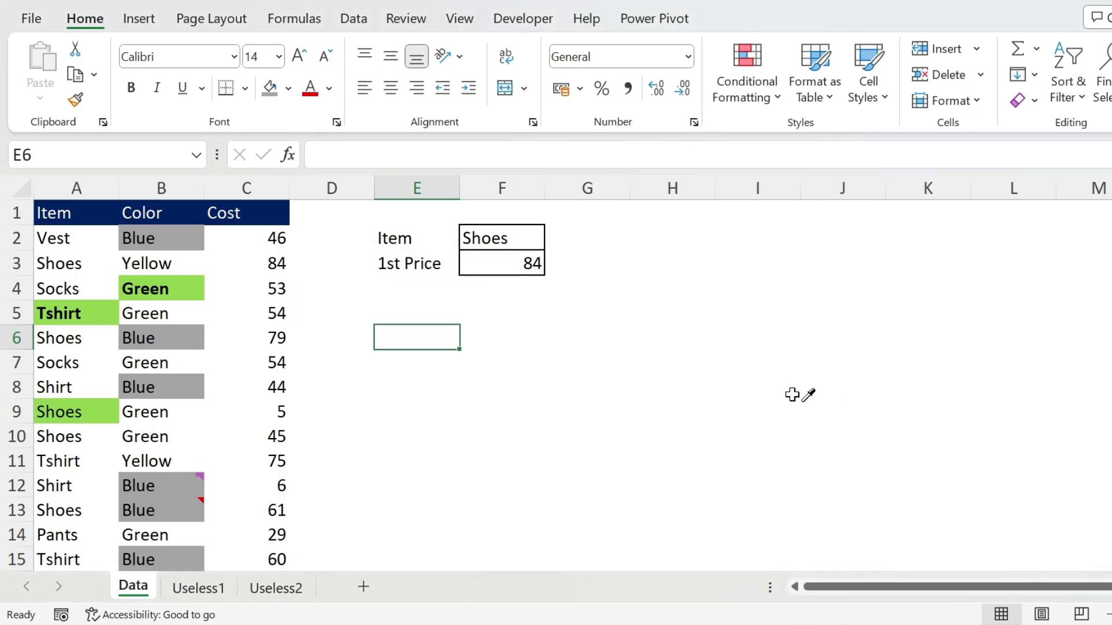
pyautogui.click(152, 292)
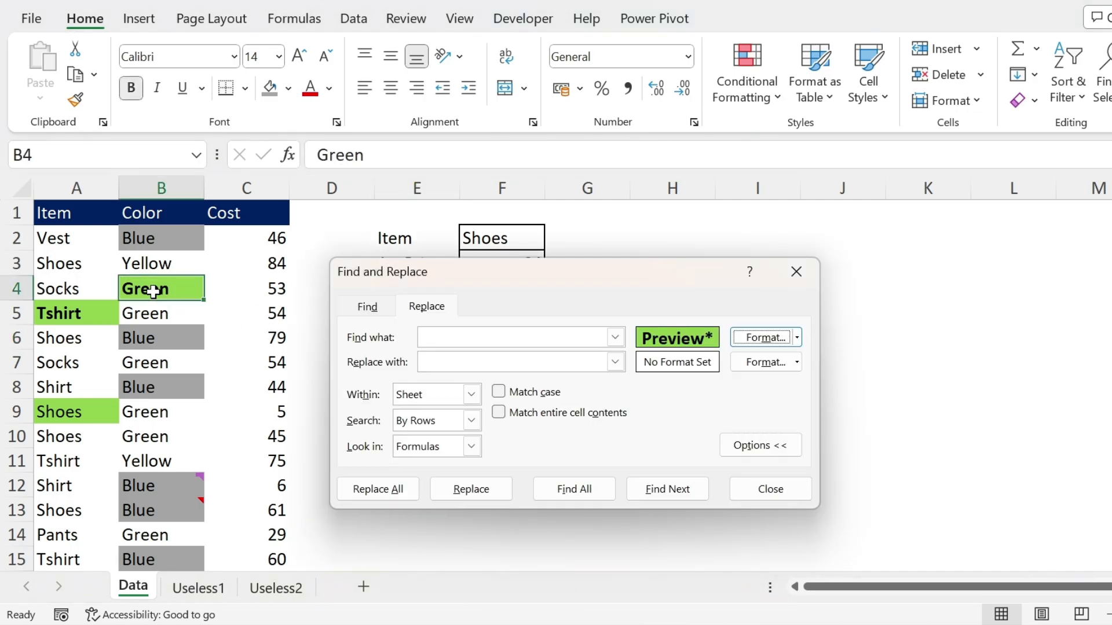
# Set a light blue fill as the replacement format and replace all cells matching the bold green format
pyautogui.click(797, 361)
pyautogui.click(799, 392)
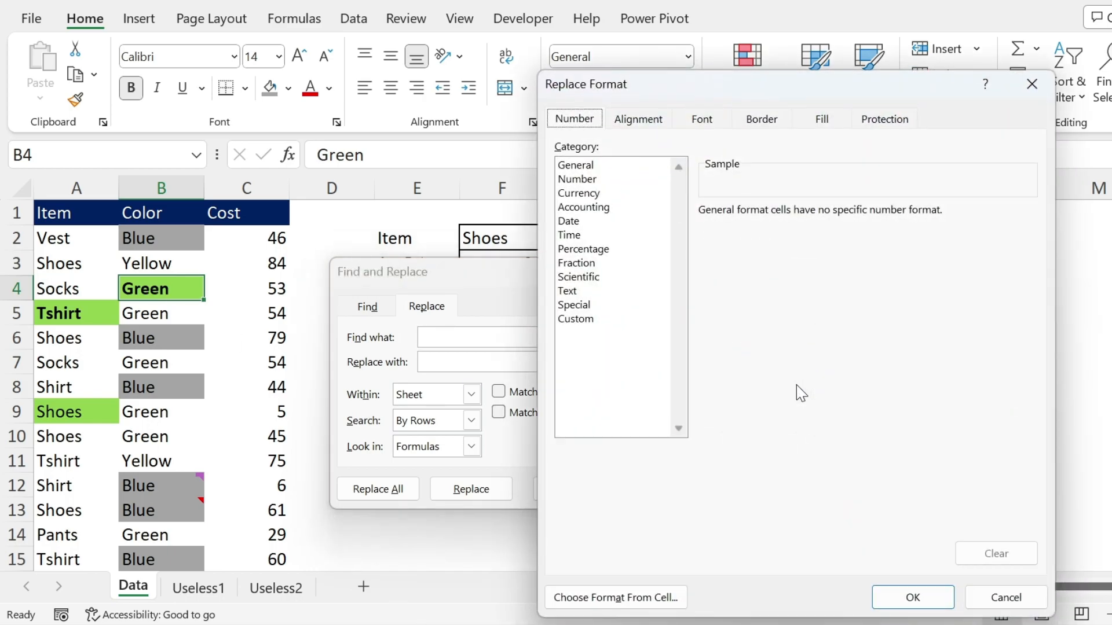
pyautogui.click(822, 119)
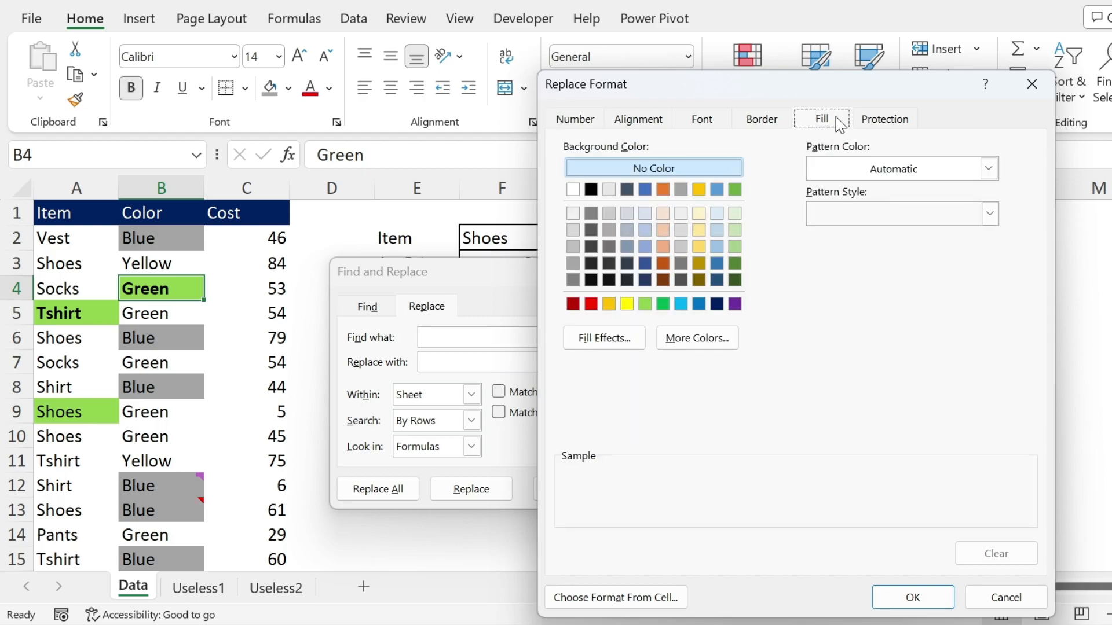
pyautogui.click(647, 230)
pyautogui.click(912, 598)
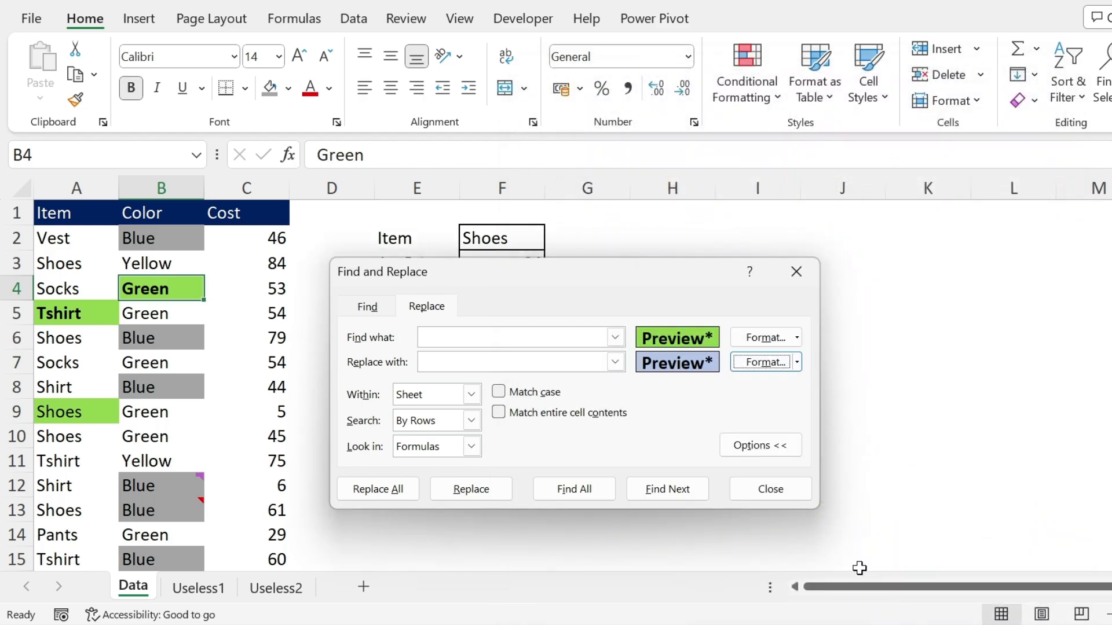
pyautogui.click(377, 491)
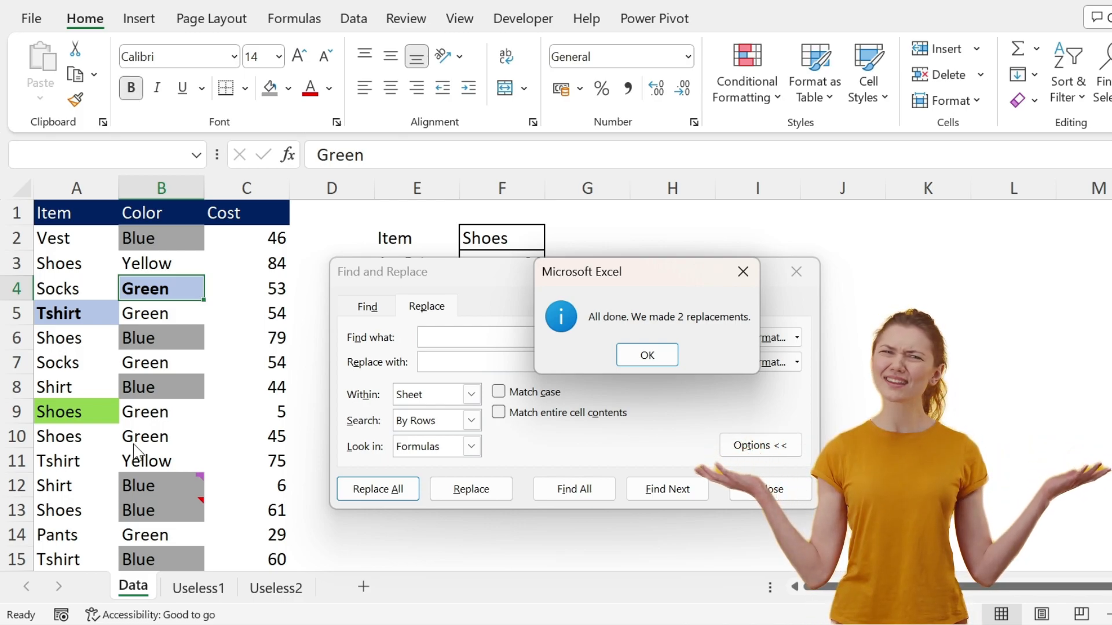
pyautogui.click(628, 355)
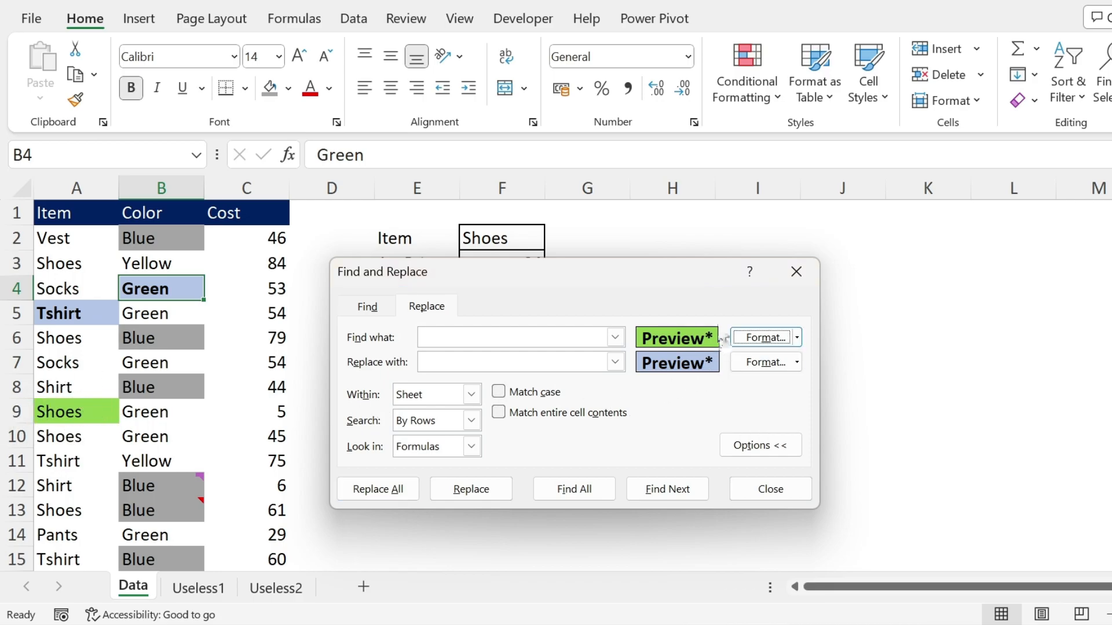
# Reset the find format to only a light green fill and replace all matching cells with the light blue fill
pyautogui.click(797, 338)
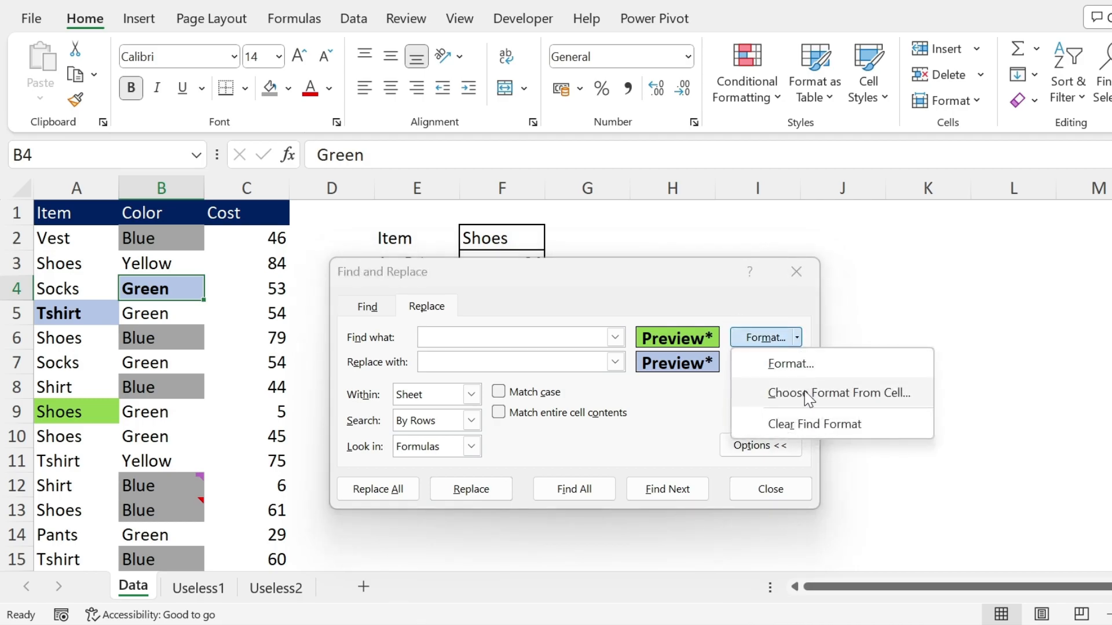
pyautogui.click(815, 423)
pyautogui.click(798, 339)
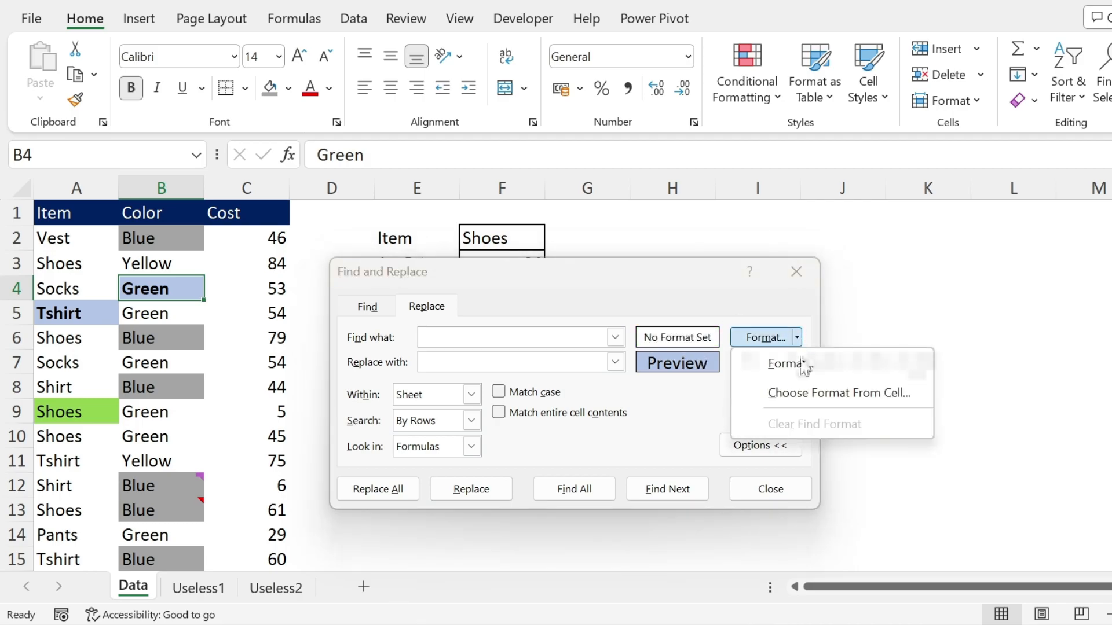
pyautogui.click(801, 363)
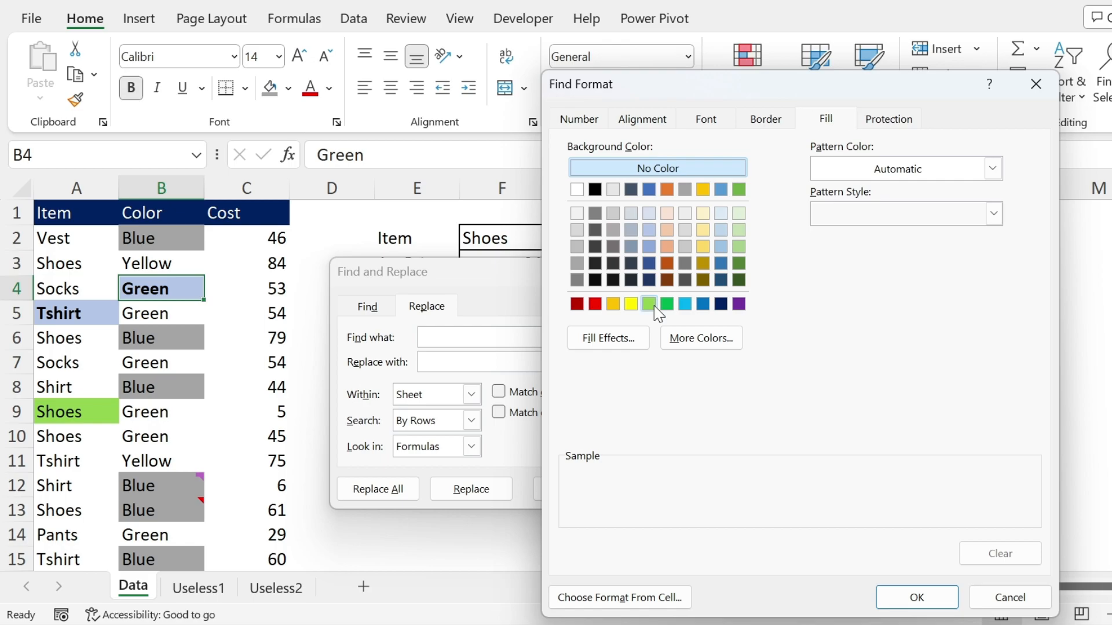
pyautogui.click(649, 304)
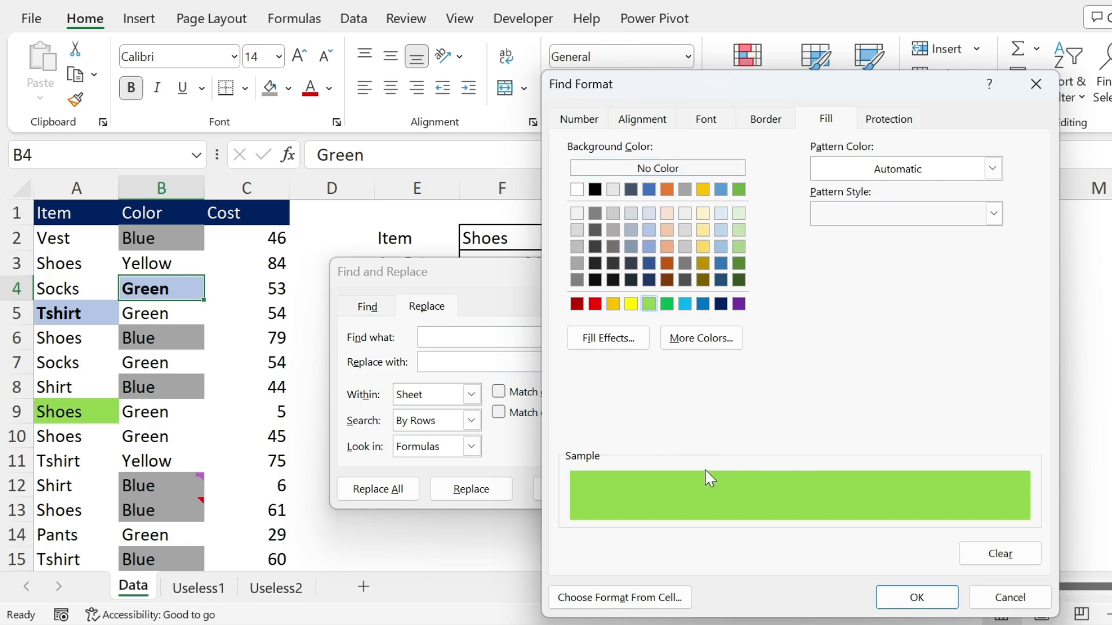
pyautogui.click(914, 597)
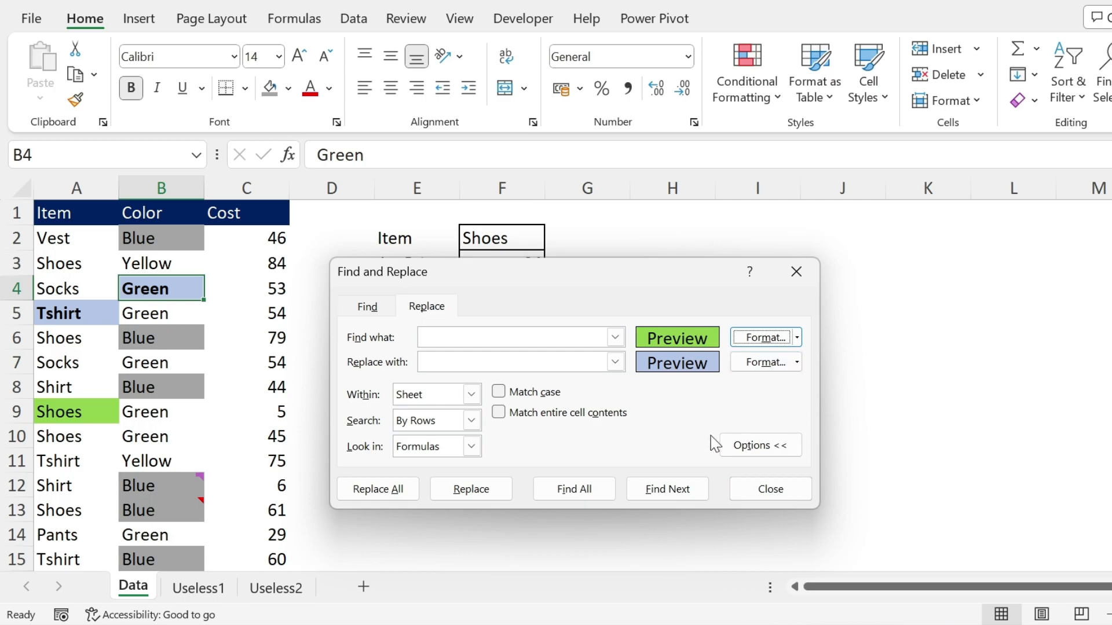
pyautogui.click(377, 491)
pyautogui.press('Return')
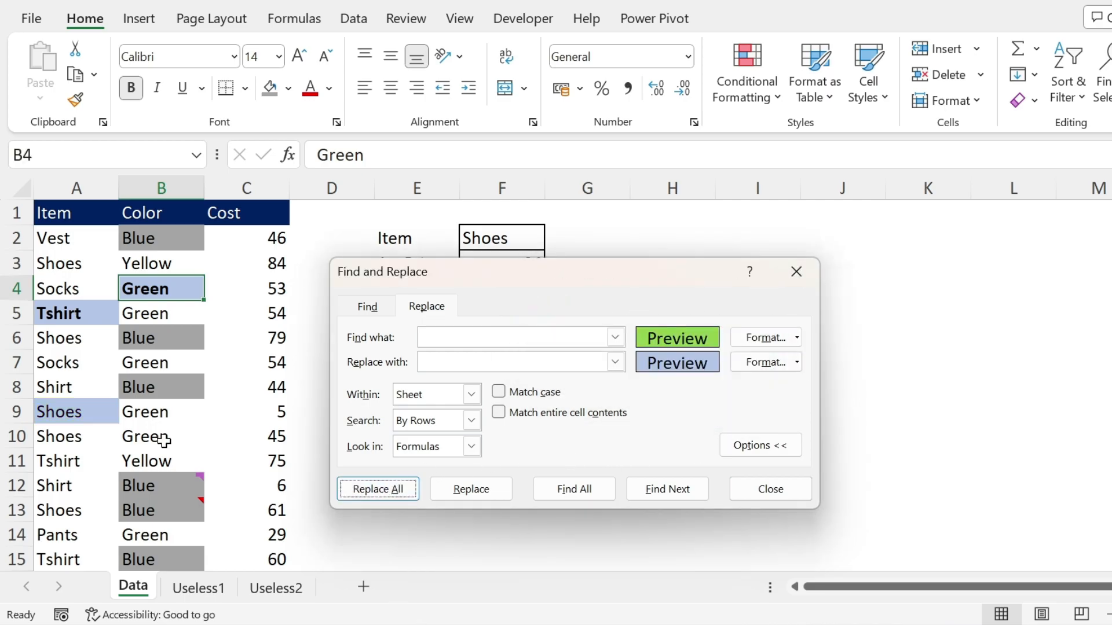